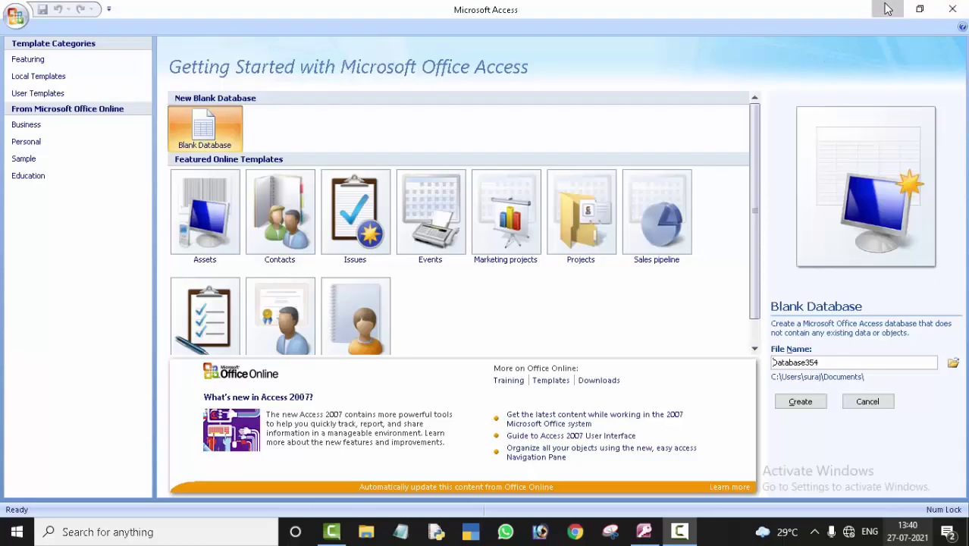
# Step: Minimize Access, refresh the desktop several times, then restore Access's Getting Started screen
pyautogui.click(885, 8)
pyautogui.rightClick(515, 62)
pyautogui.click(551, 102)
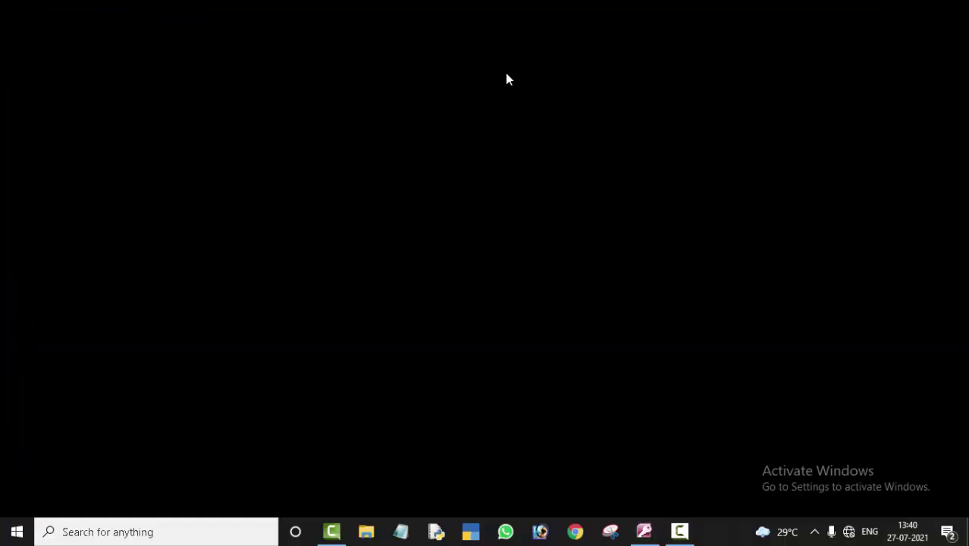
pyautogui.rightClick(454, 49)
pyautogui.click(475, 97)
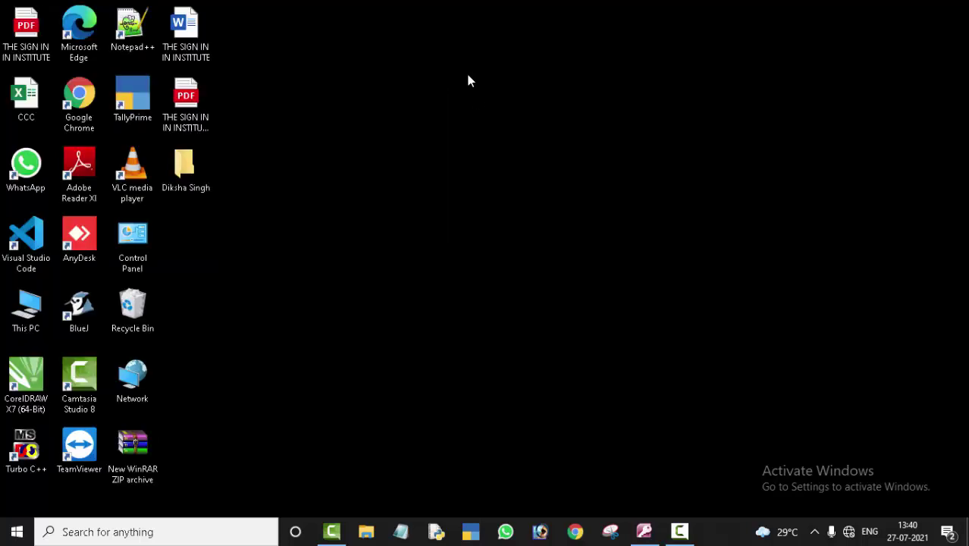
pyautogui.rightClick(454, 71)
pyautogui.click(476, 113)
pyautogui.rightClick(416, 53)
pyautogui.click(447, 94)
pyautogui.rightClick(421, 52)
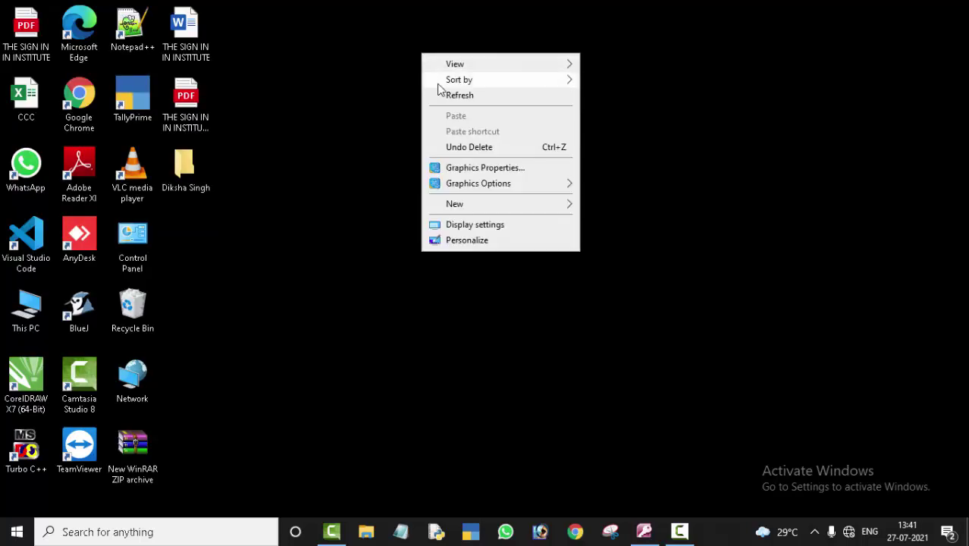
pyautogui.click(452, 94)
pyautogui.rightClick(342, 49)
pyautogui.click(354, 89)
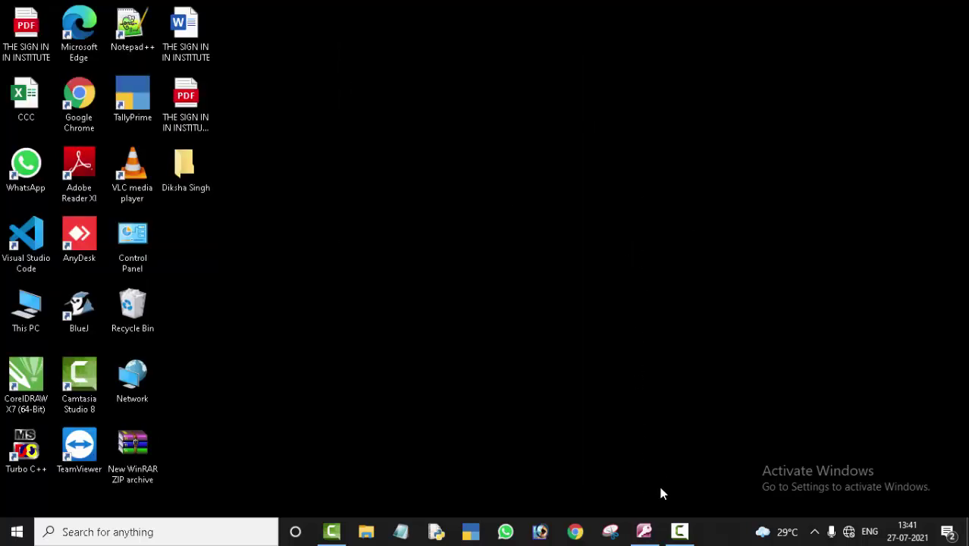
pyautogui.click(644, 531)
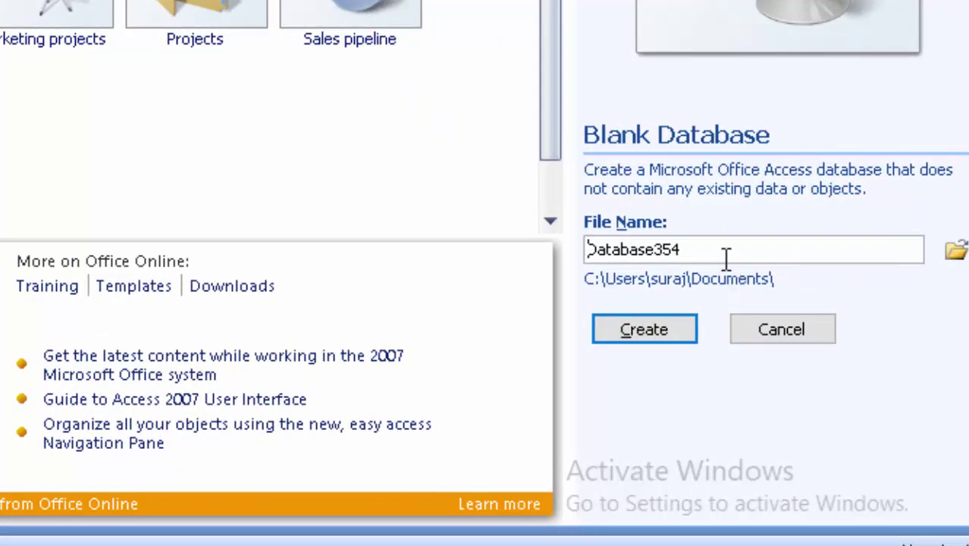
# Step: Name the new blank database 'database' and create it
pyautogui.moveTo(724, 254); pyautogui.dragTo(572, 224)
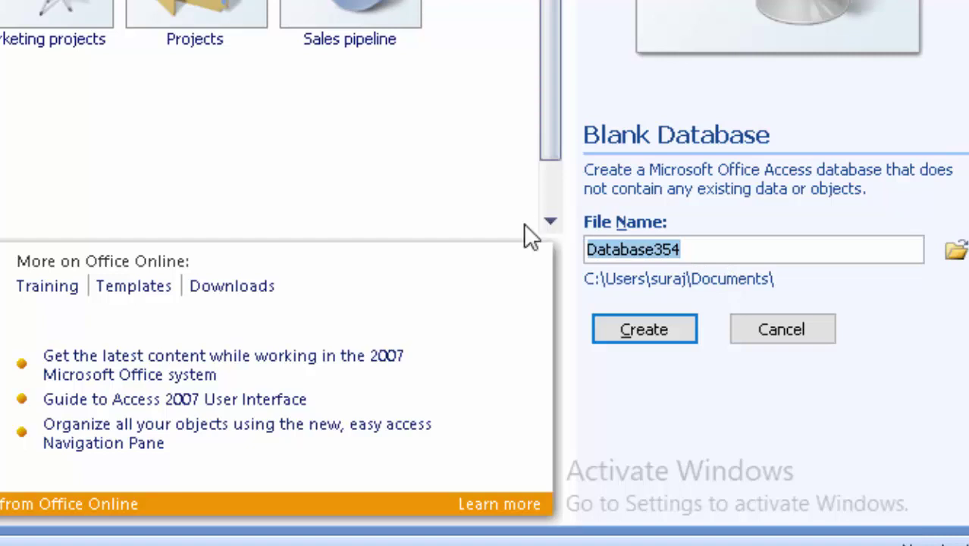
pyautogui.press('BackSpace')
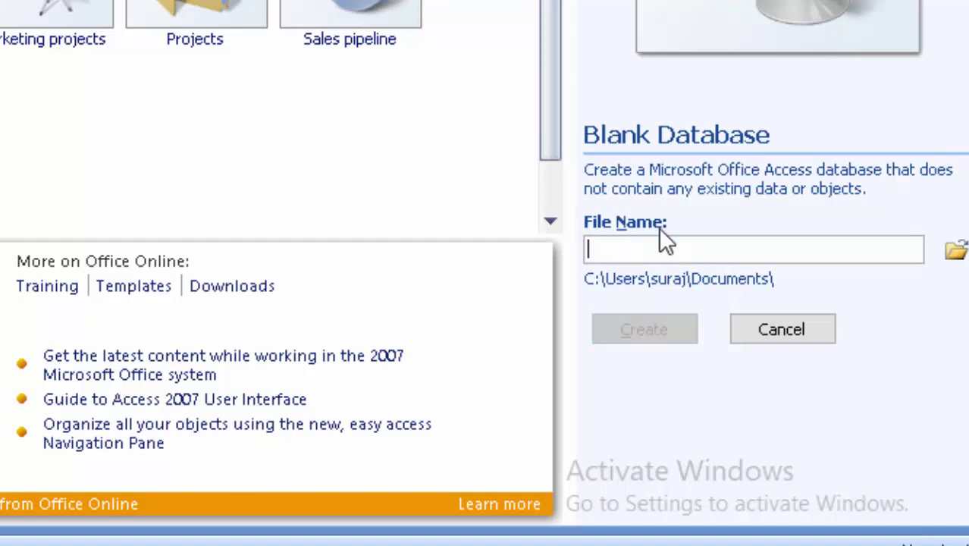
pyautogui.write('data')
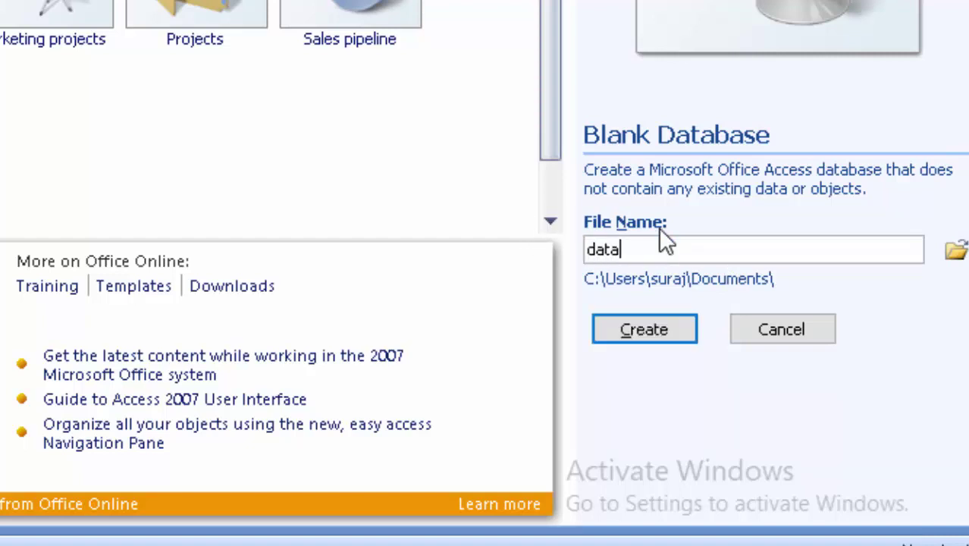
pyautogui.write('base')
pyautogui.press('Tab')
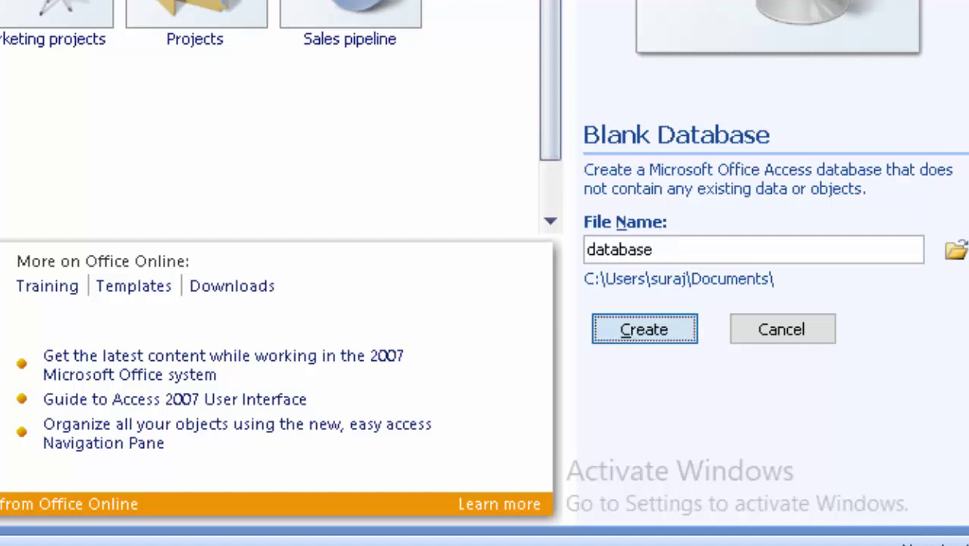
pyautogui.press('Return')
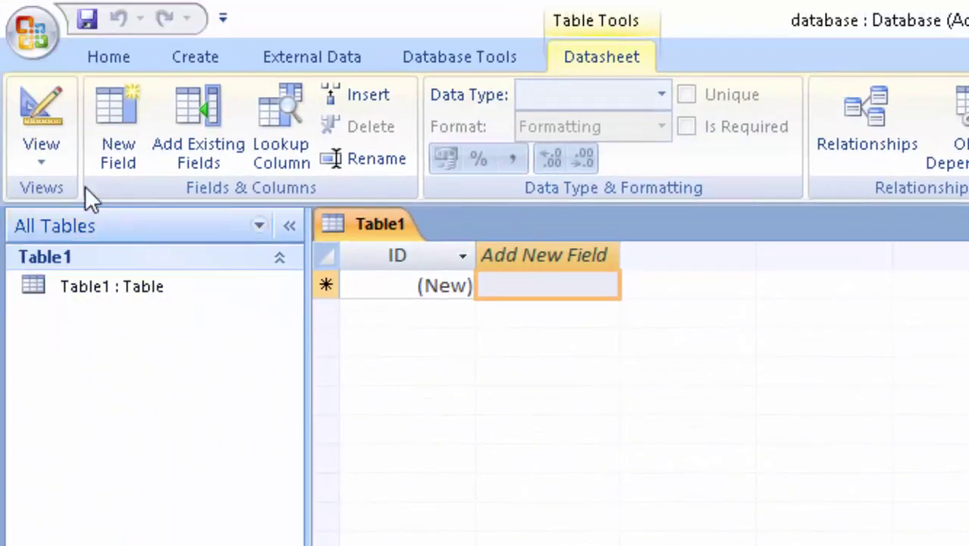
# Step: Save the new table as 'suraj' while switching it to Design view
pyautogui.click(42, 129)
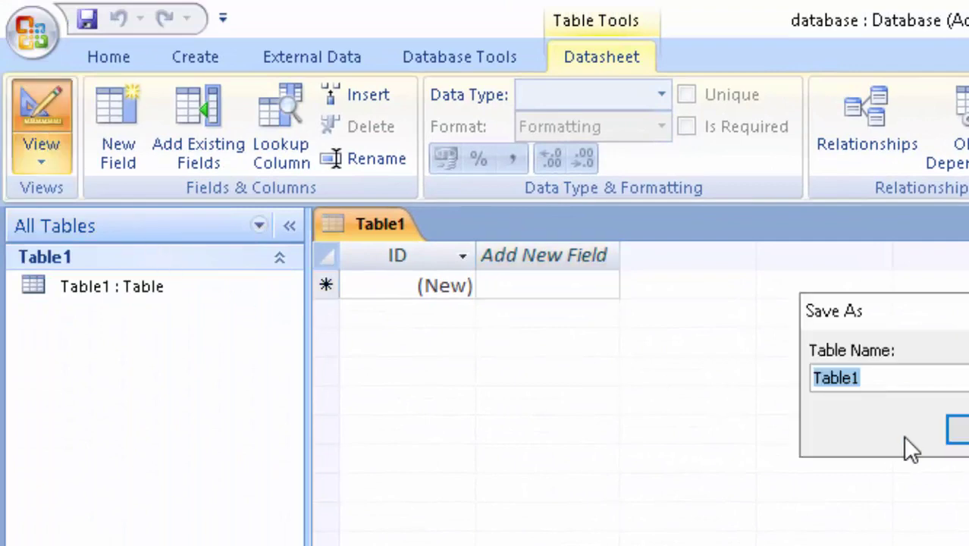
pyautogui.press('BackSpace')
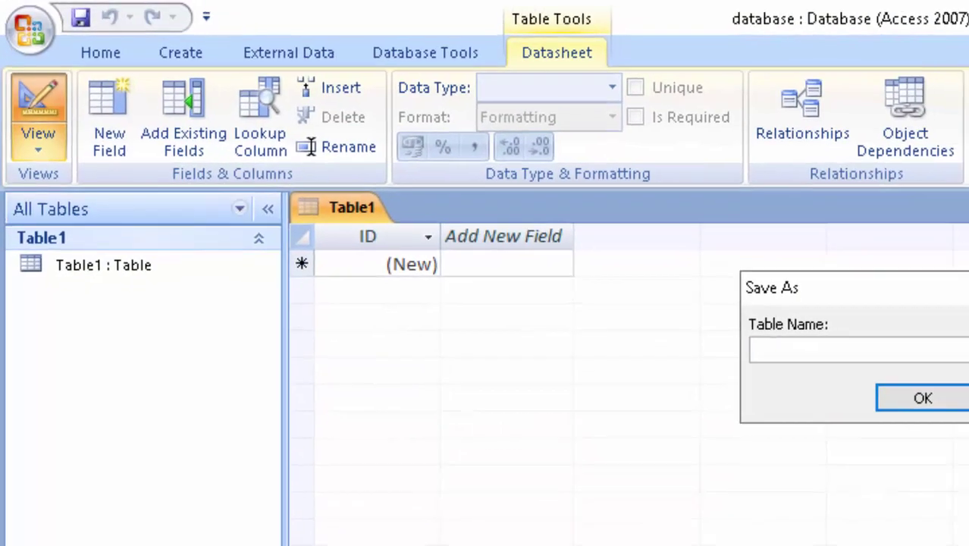
pyautogui.write('sura')
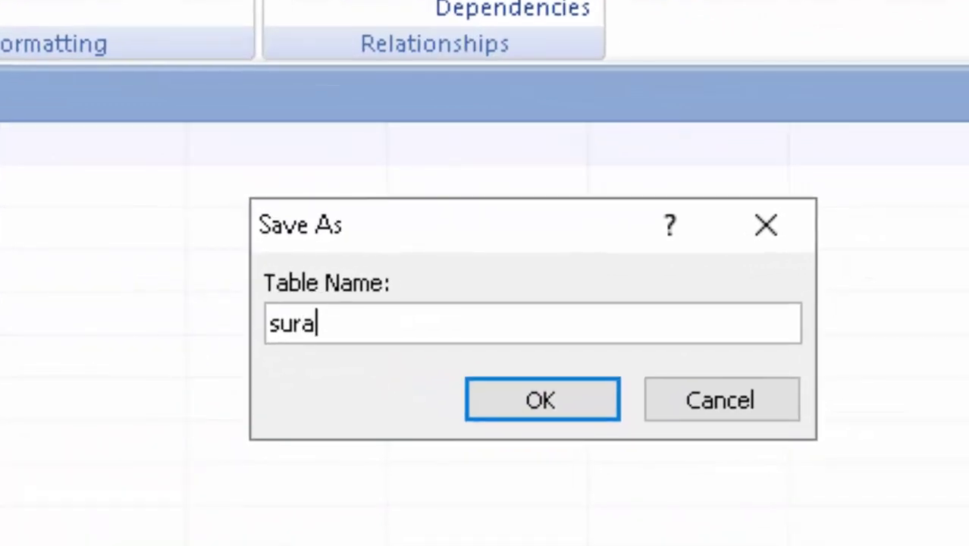
pyautogui.write('j')
pyautogui.press('Return')
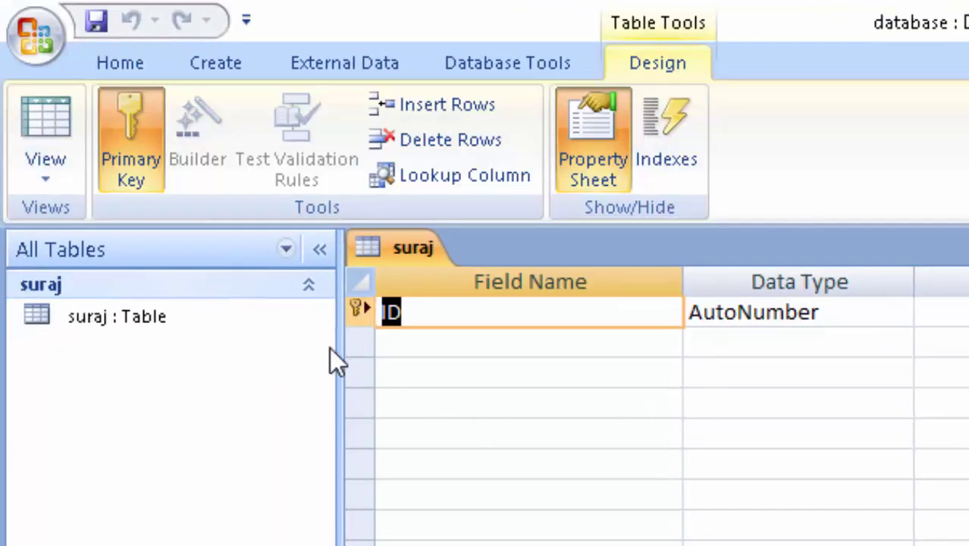
# Step: Open the suraj table's datasheet, then return it to Design view
pyautogui.click(200, 324)
pyautogui.doubleClick(200, 325)
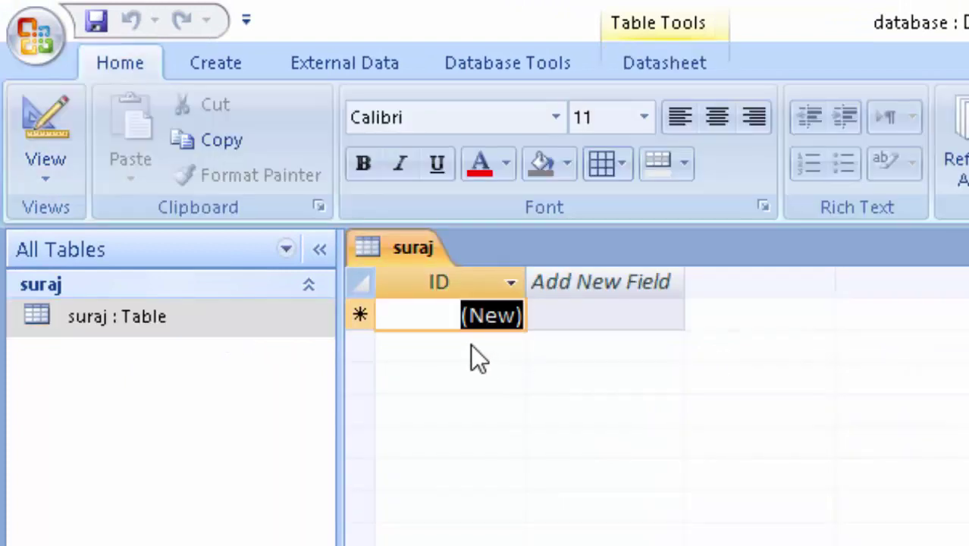
pyautogui.click(445, 323)
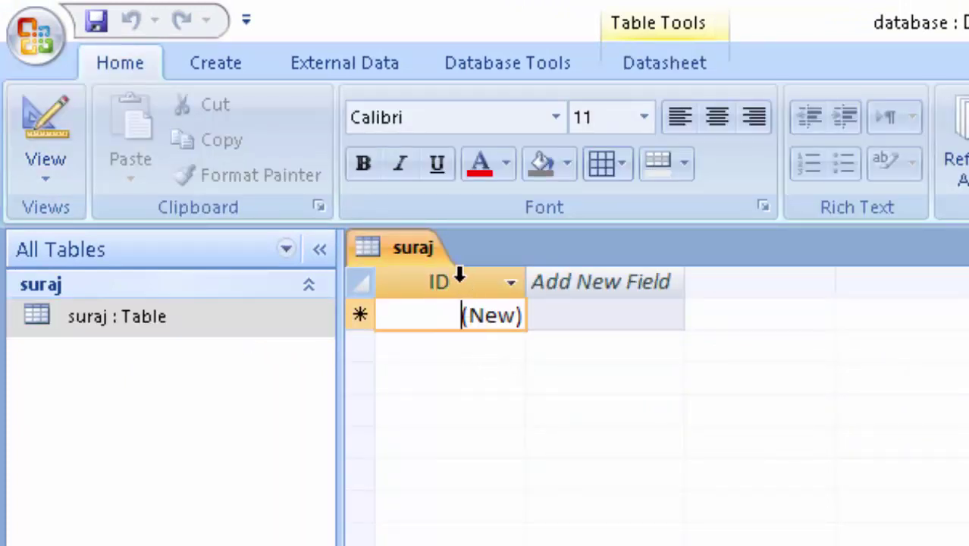
pyautogui.click(43, 184)
pyautogui.click(133, 432)
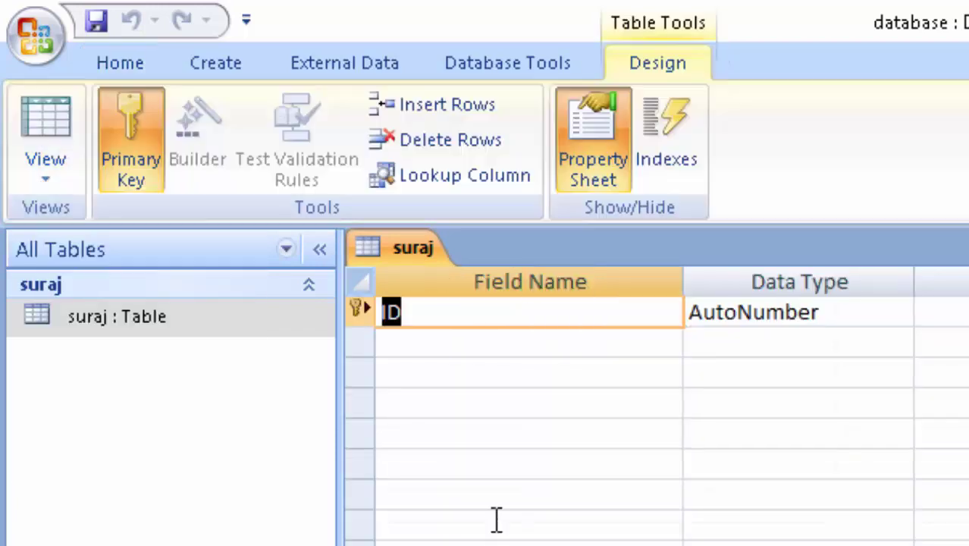
# Step: Rename the ID field to 'Roll number' and add a 'Name of Student' field
pyautogui.press('Delete')
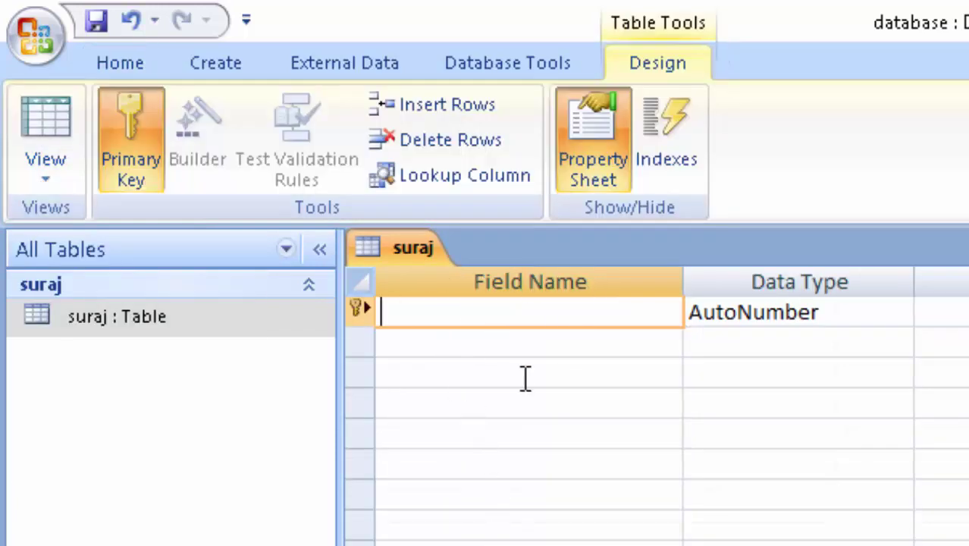
pyautogui.write('Roll')
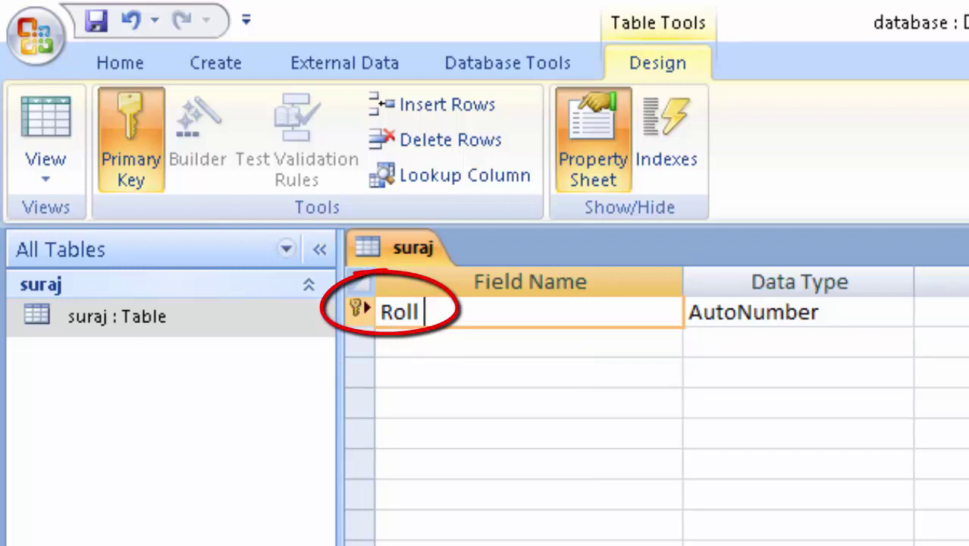
pyautogui.write('number')
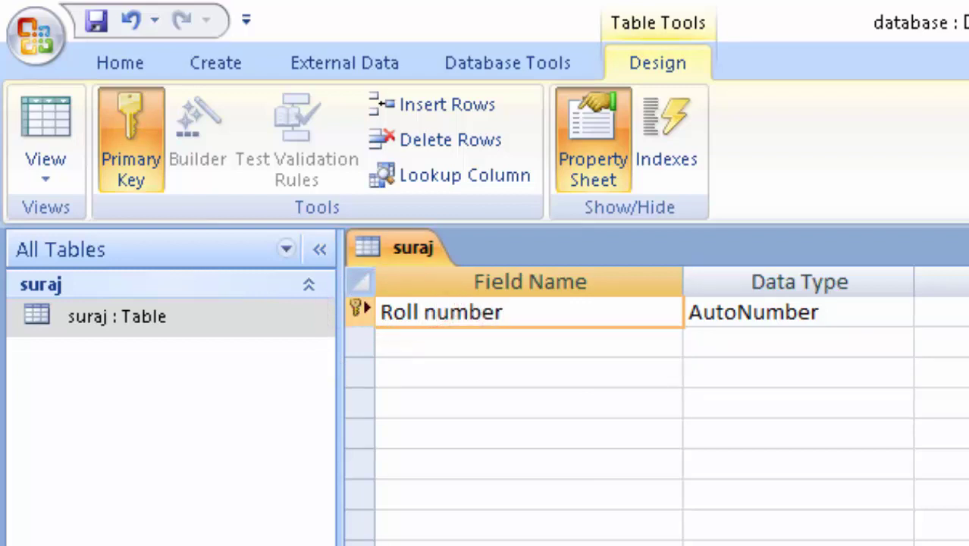
pyautogui.click(479, 349)
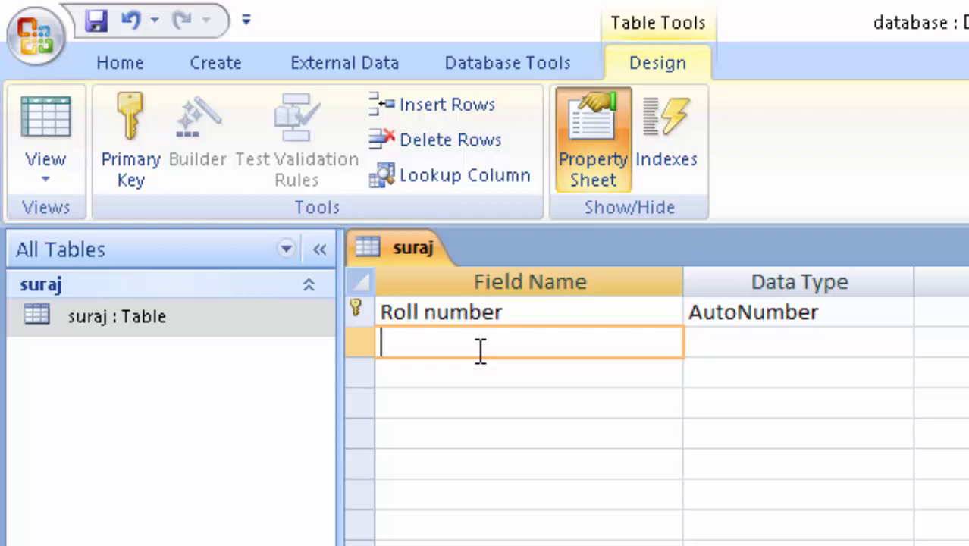
pyautogui.write('Name ')
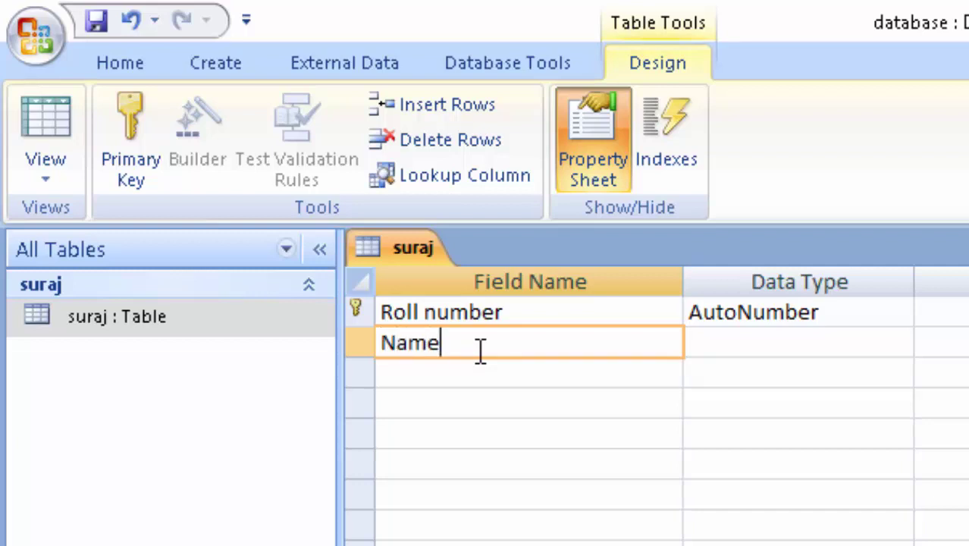
pyautogui.write('of S')
pyautogui.write('tuden')
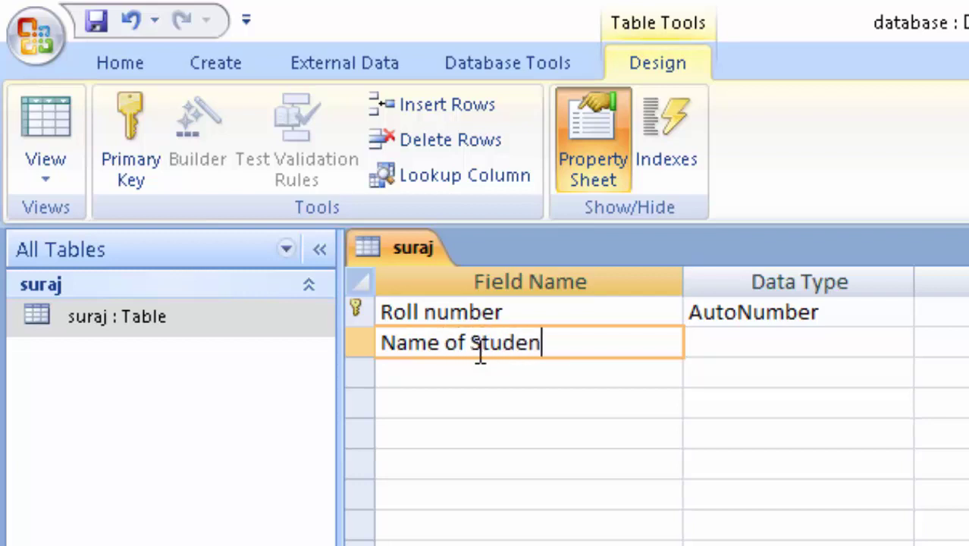
pyautogui.write('t')
pyautogui.press('Tab')
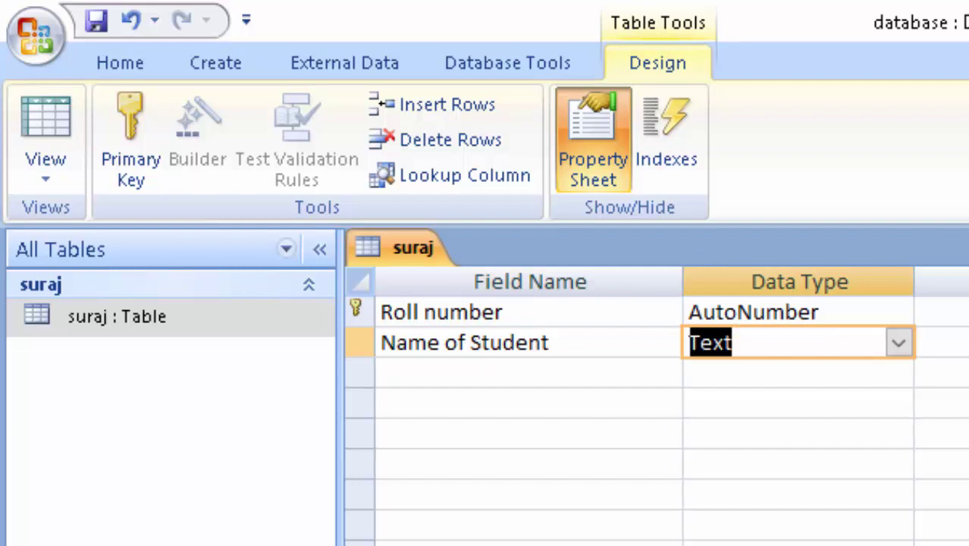
# Step: Confirm Roll number keeps the AutoNumber type, leaving Name of Student as Text
pyautogui.click(872, 309)
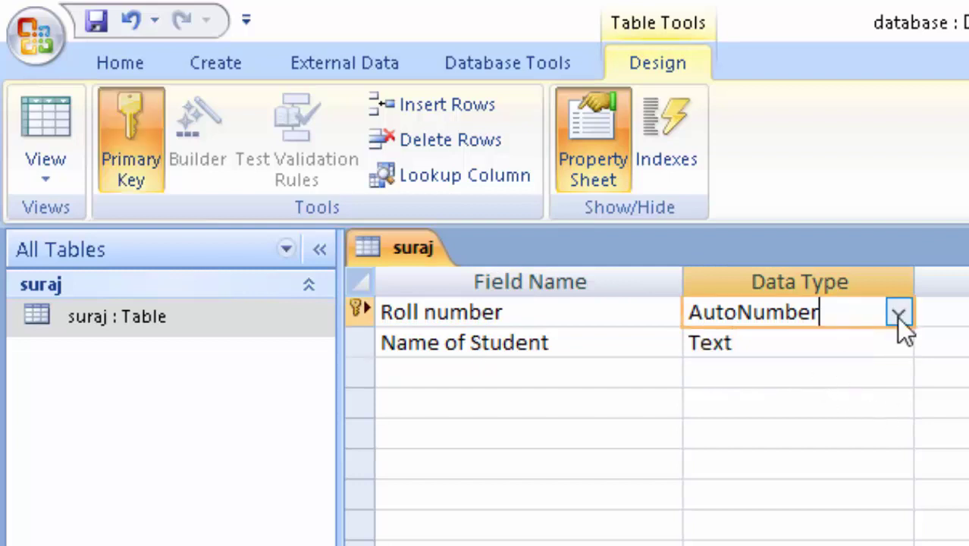
pyautogui.click(896, 316)
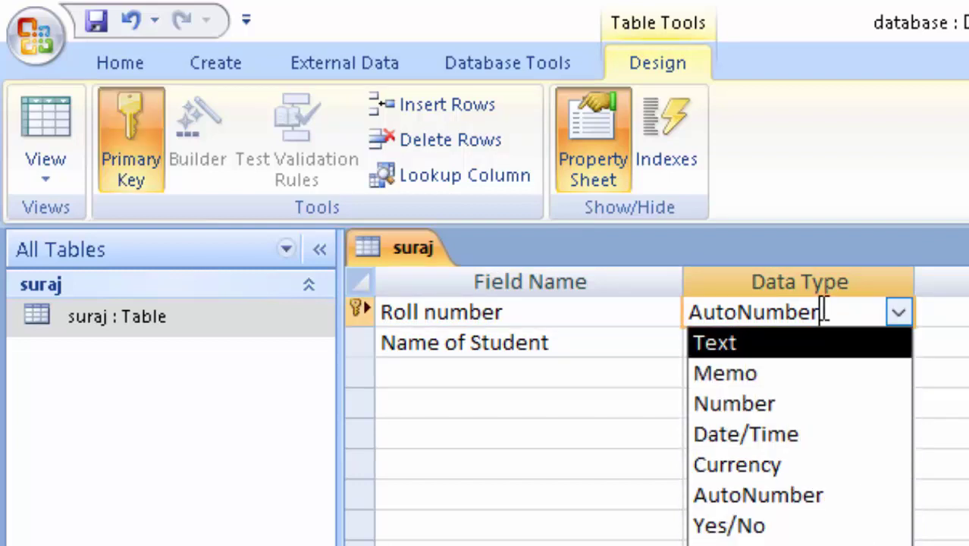
pyautogui.click(546, 489)
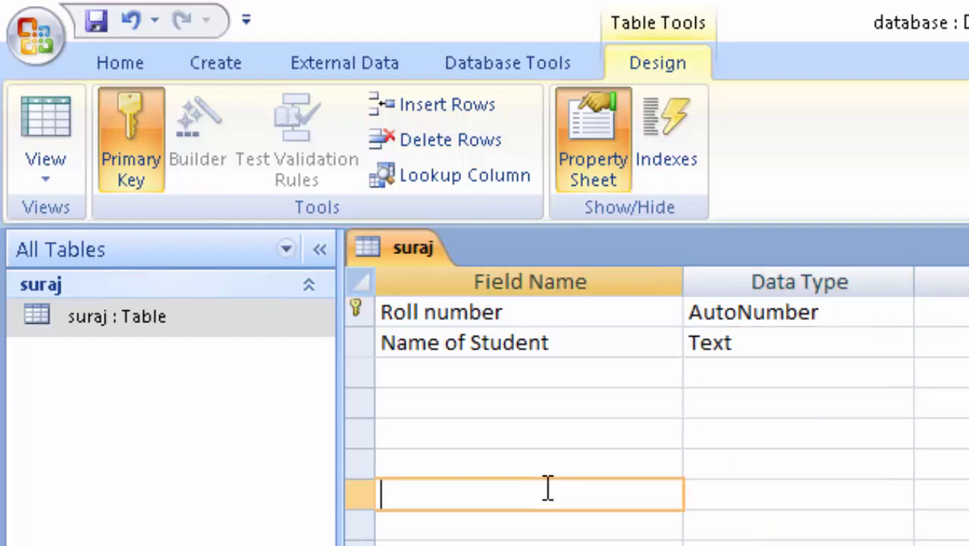
pyautogui.click(847, 347)
# Step: Add the fields English, Computer, Biology, Chemestry and Physics with default types
pyautogui.click(584, 379)
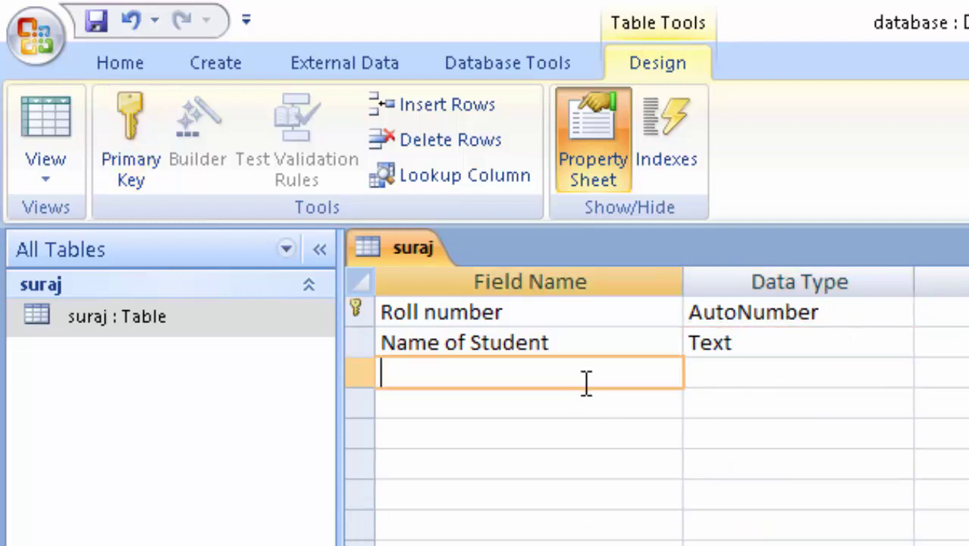
pyautogui.write('Eng')
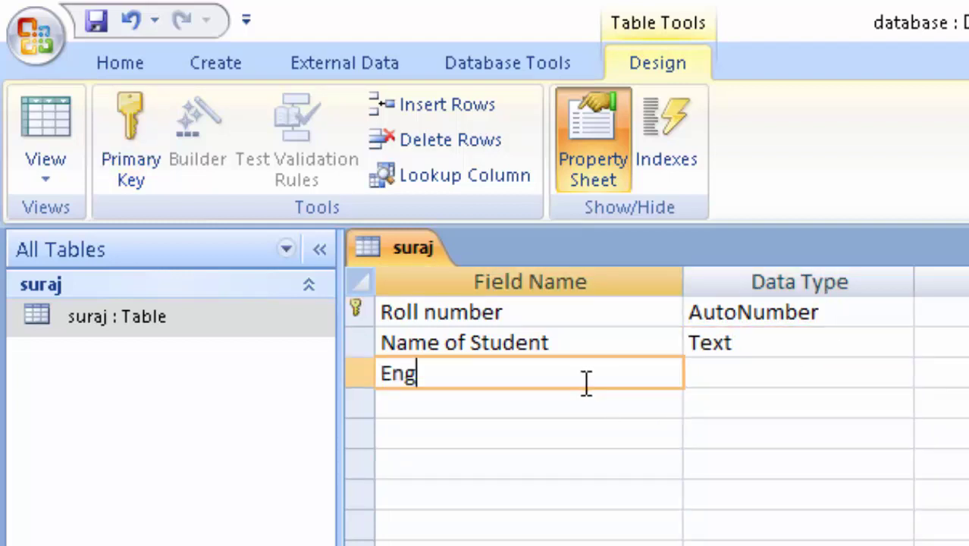
pyautogui.write('lish')
pyautogui.press('Tab')
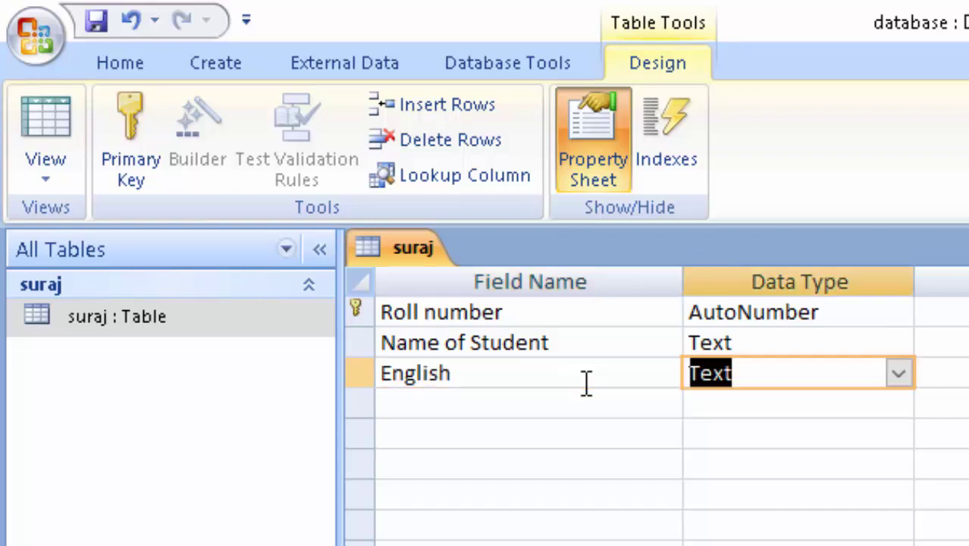
pyautogui.press('Tab')
pyautogui.press('Tab')
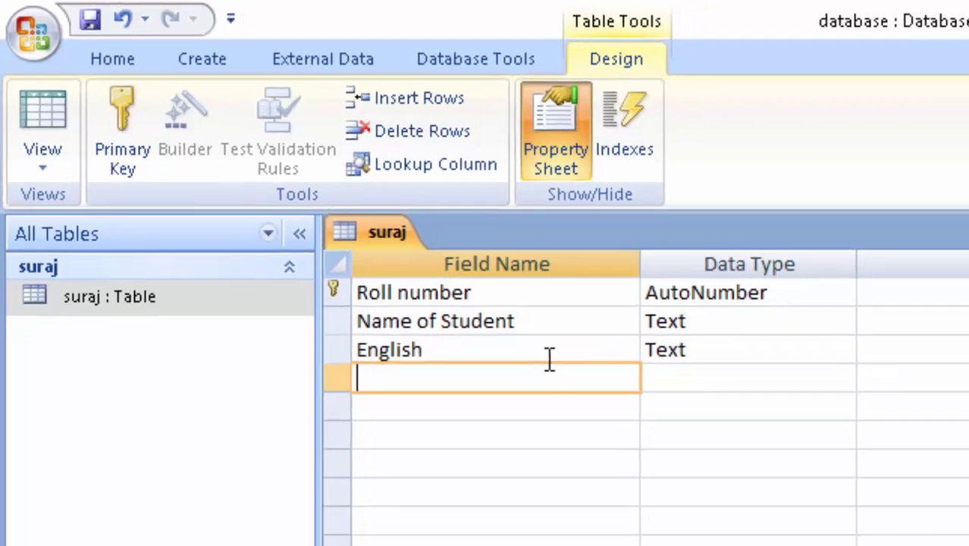
pyautogui.write('Comput')
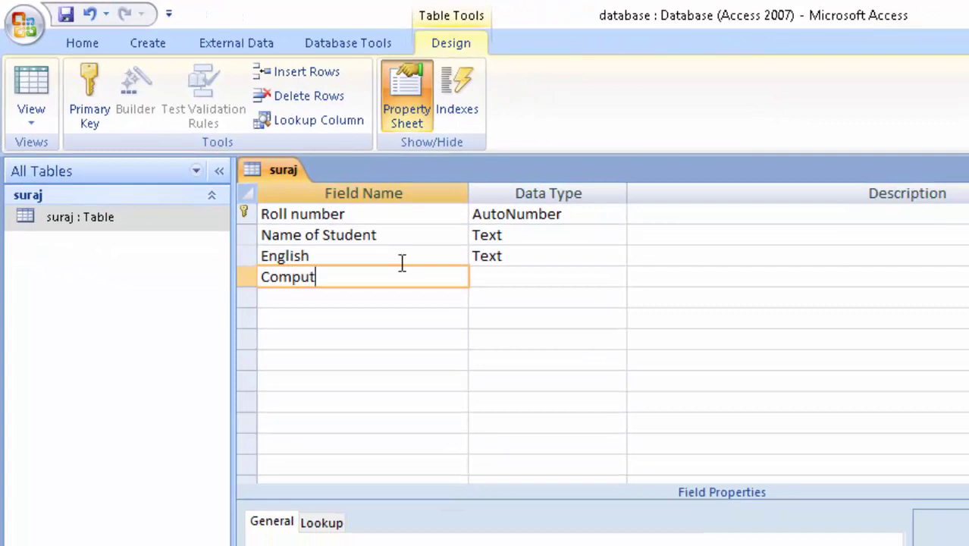
pyautogui.write('er')
pyautogui.press('Tab')
pyautogui.press('Tab')
pyautogui.press('Tab')
pyautogui.write('Biology')
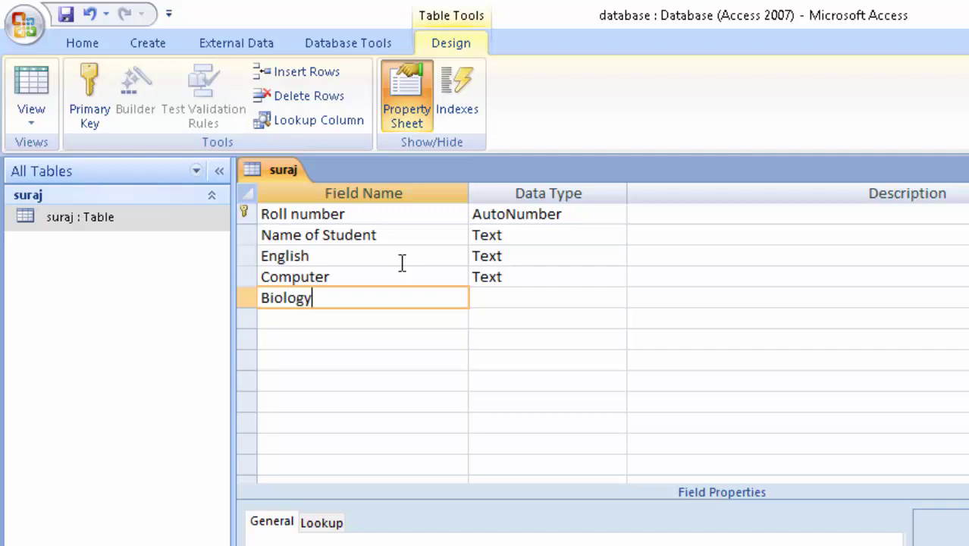
pyautogui.press('Tab')
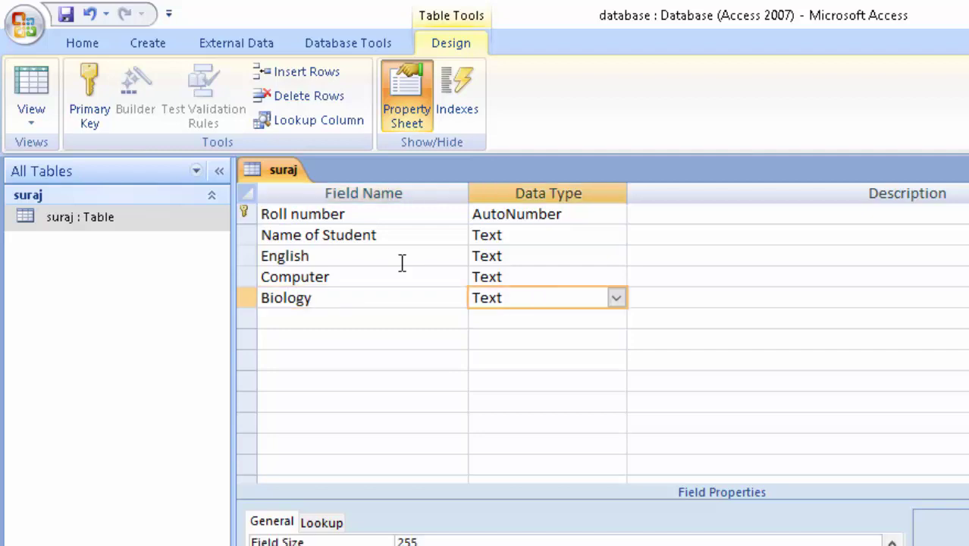
pyautogui.press('Tab')
pyautogui.press('Tab')
pyautogui.write('Che')
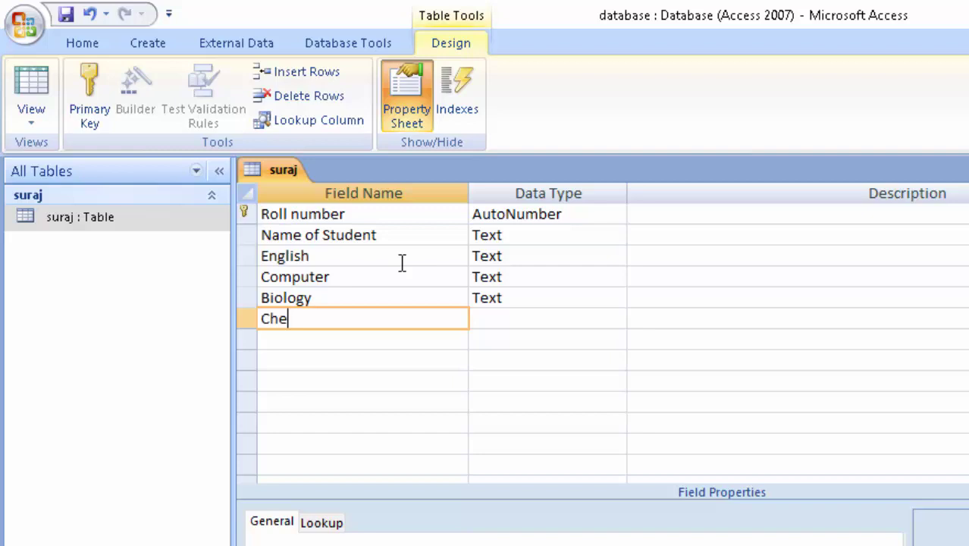
pyautogui.write('mestry')
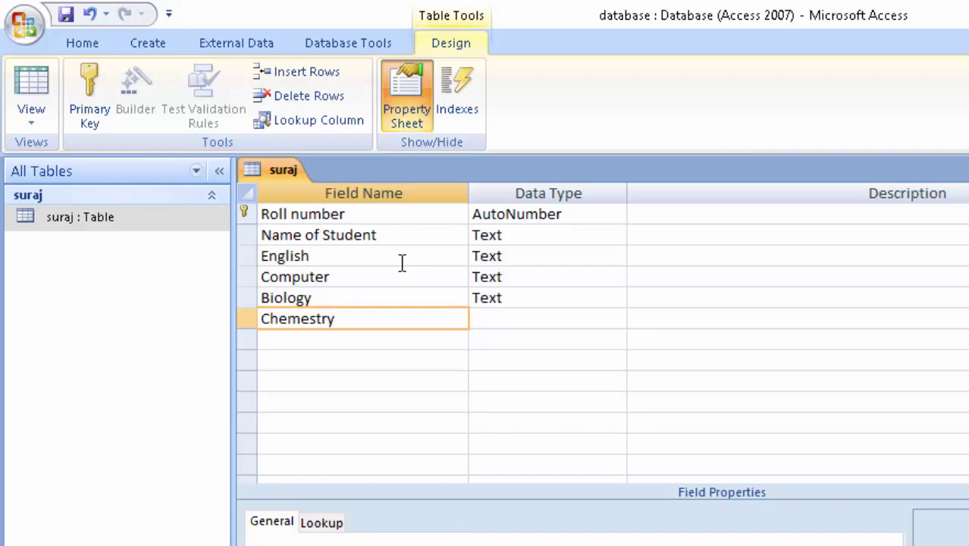
pyautogui.press('Tab')
pyautogui.press('Tab')
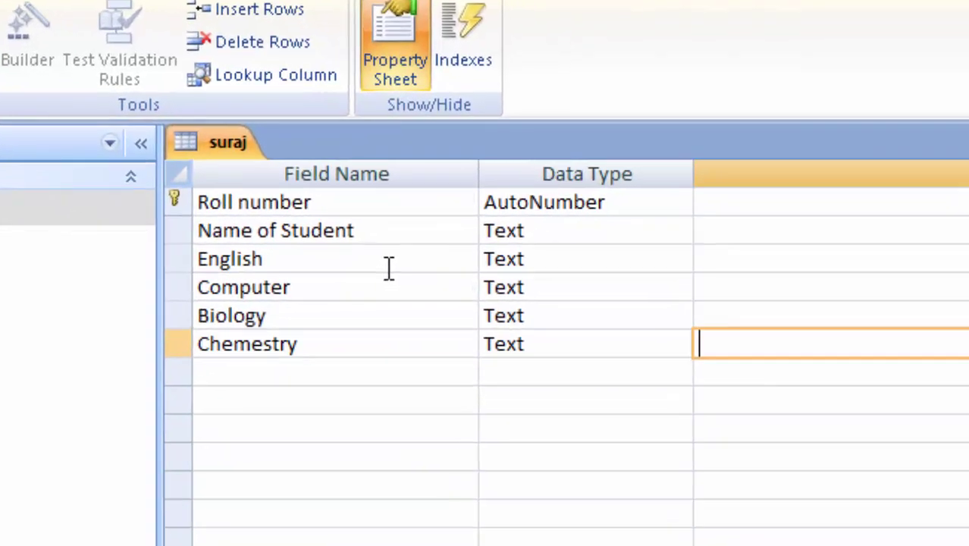
pyautogui.press('Tab')
pyautogui.write('Phy')
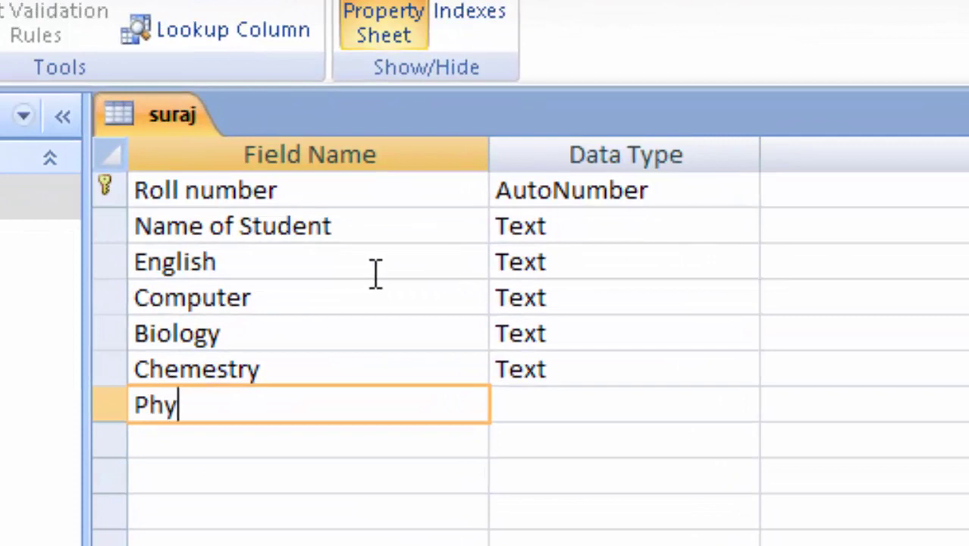
pyautogui.write('sics')
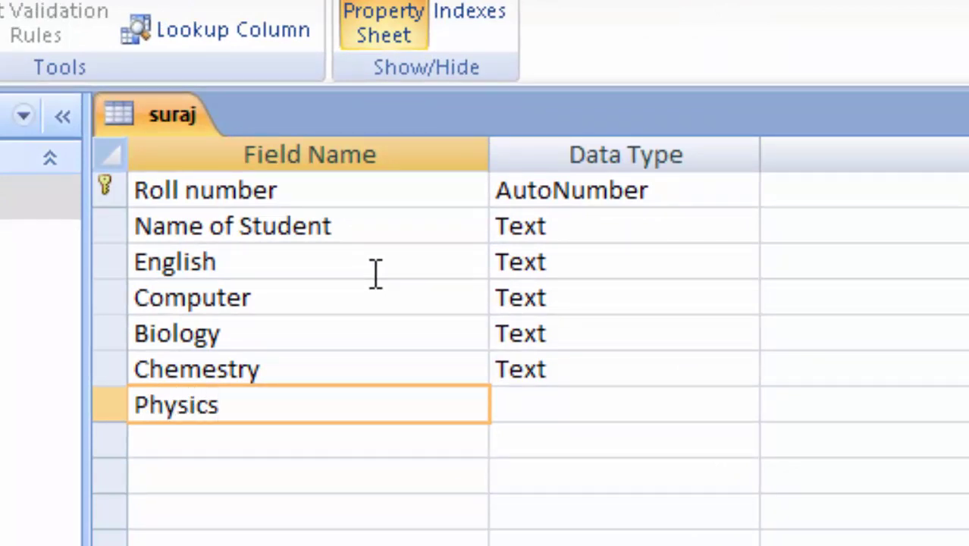
pyautogui.press('Tab')
pyautogui.press('Tab')
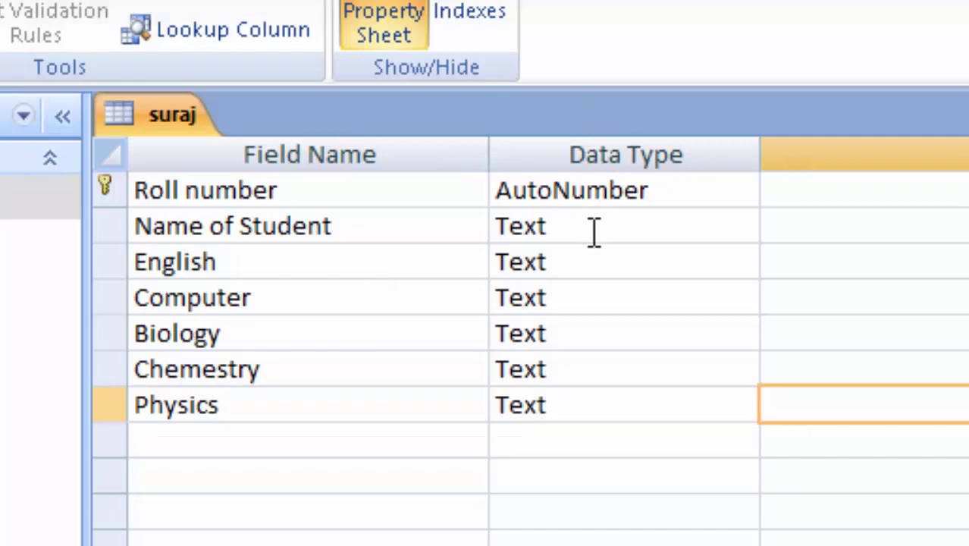
# Step: Change the English field's data type to Number
pyautogui.click(598, 263)
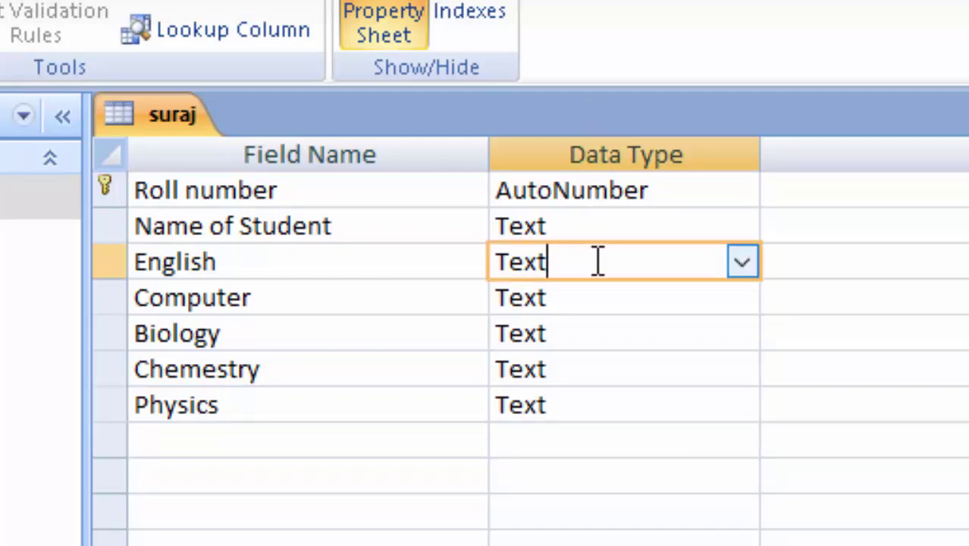
pyautogui.click(739, 265)
pyautogui.click(672, 368)
# Step: Set Computer, Biology, Chemestry and Physics to the Number data type
pyautogui.click(697, 303)
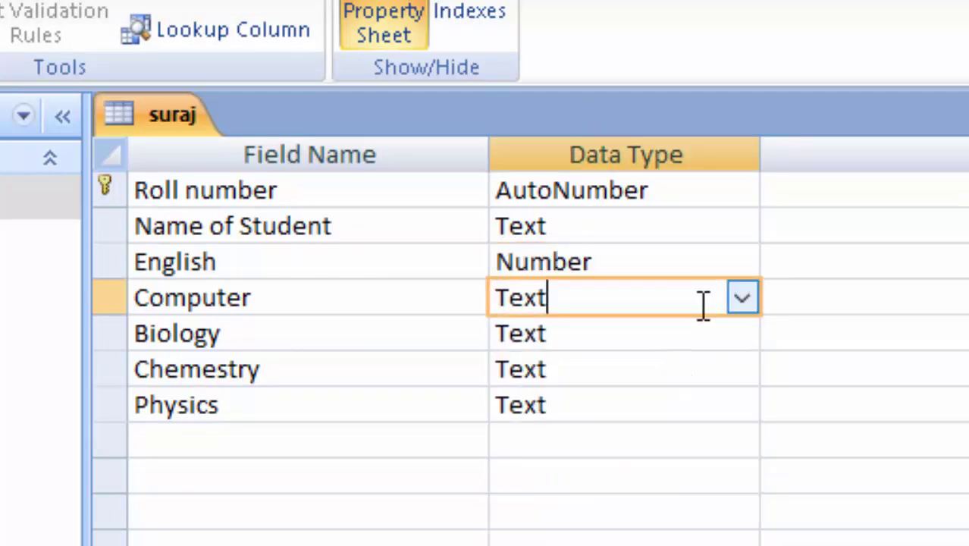
pyautogui.click(741, 300)
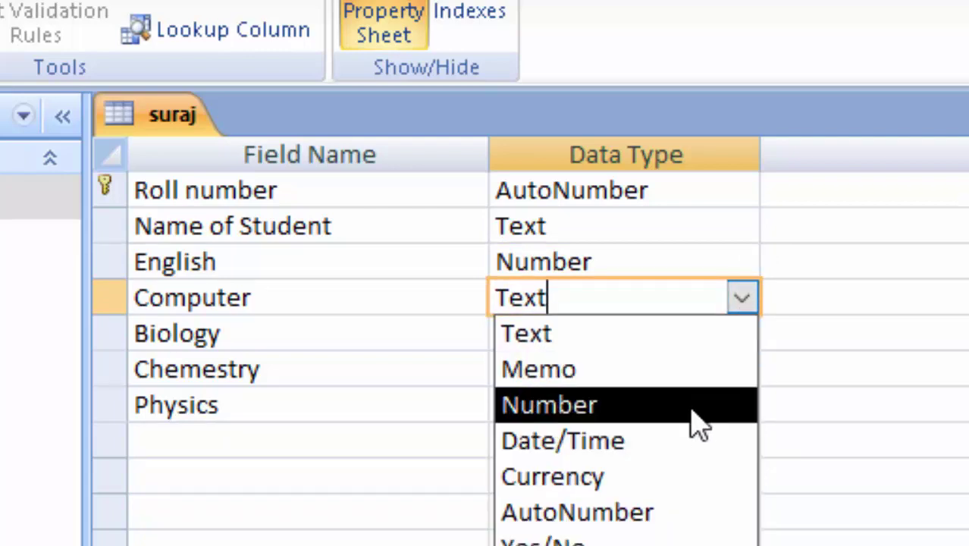
pyautogui.click(693, 406)
pyautogui.click(682, 327)
pyautogui.click(740, 337)
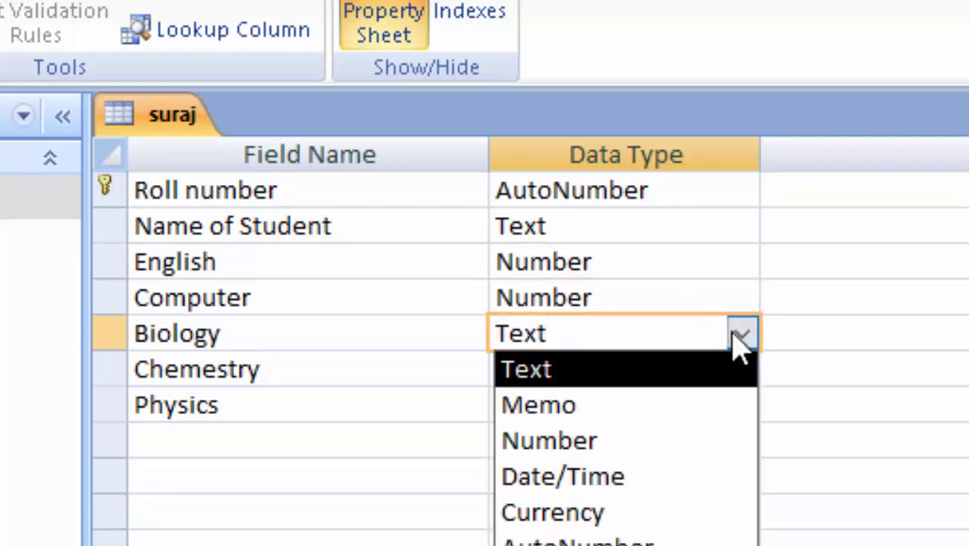
pyautogui.click(710, 453)
pyautogui.click(709, 371)
pyautogui.click(741, 369)
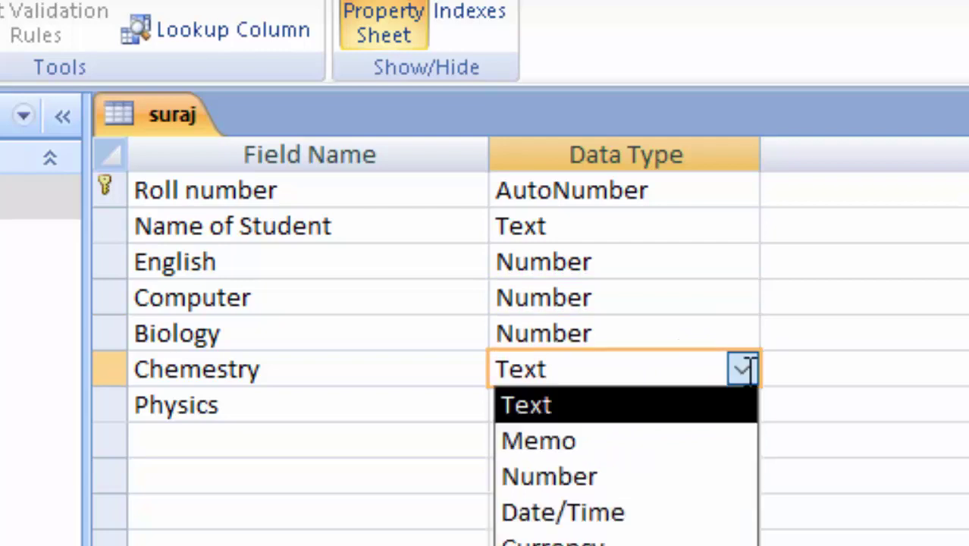
pyautogui.click(695, 476)
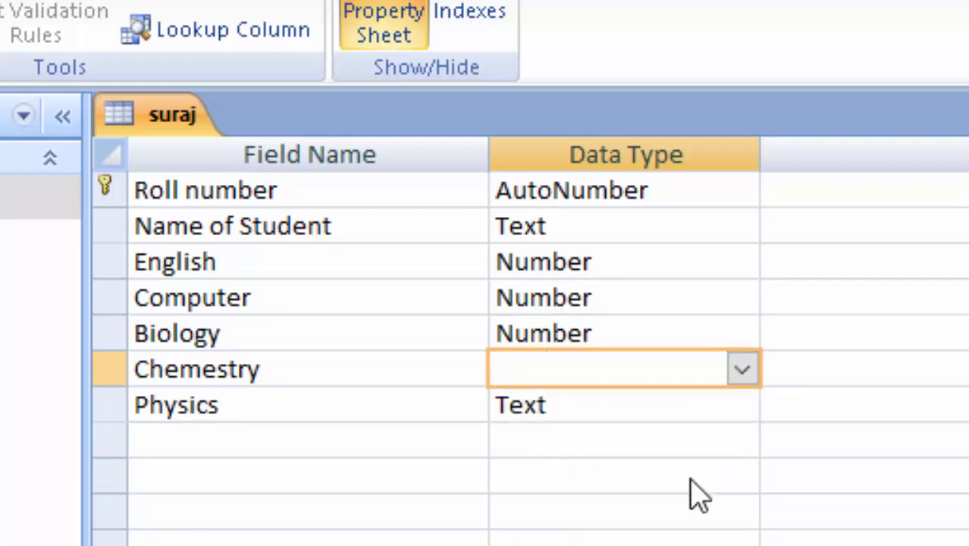
pyautogui.click(716, 396)
pyautogui.click(741, 404)
pyautogui.click(649, 518)
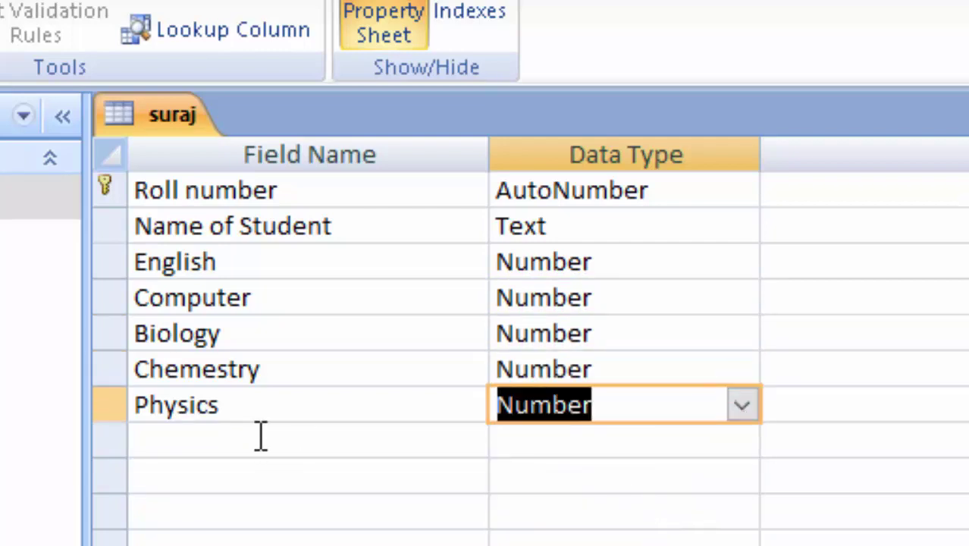
# Step: Add Total Marks and Average fields, both with the Number data type
pyautogui.click(257, 440)
pyautogui.write('T')
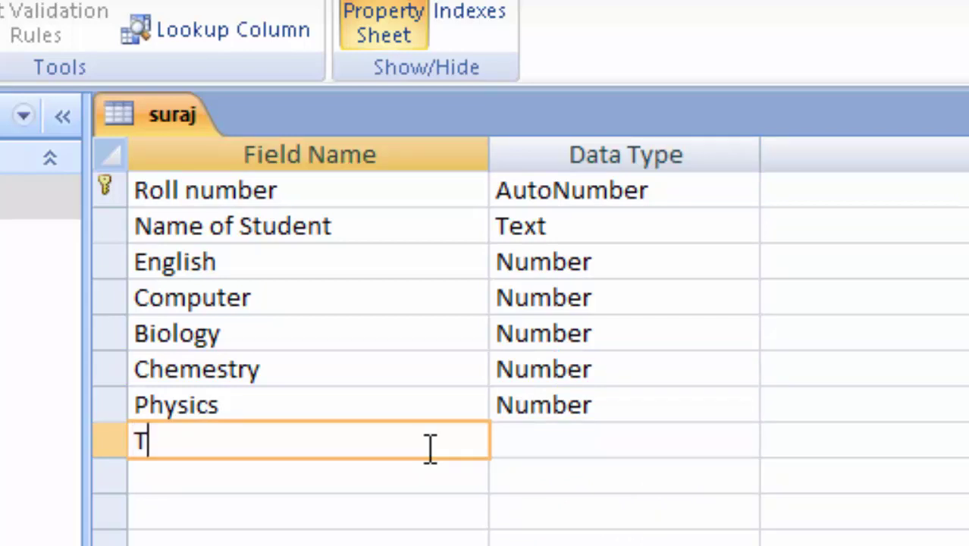
pyautogui.write('otal ')
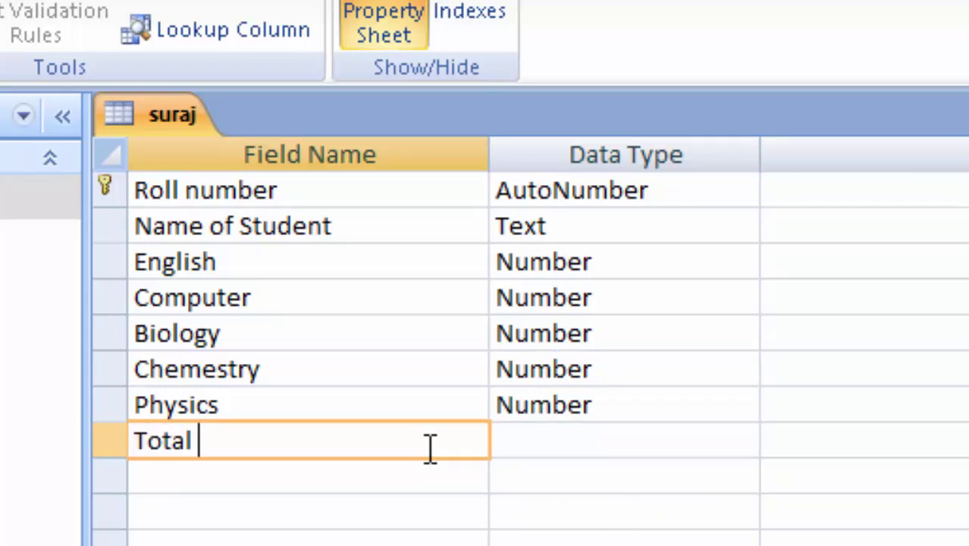
pyautogui.write('Mark')
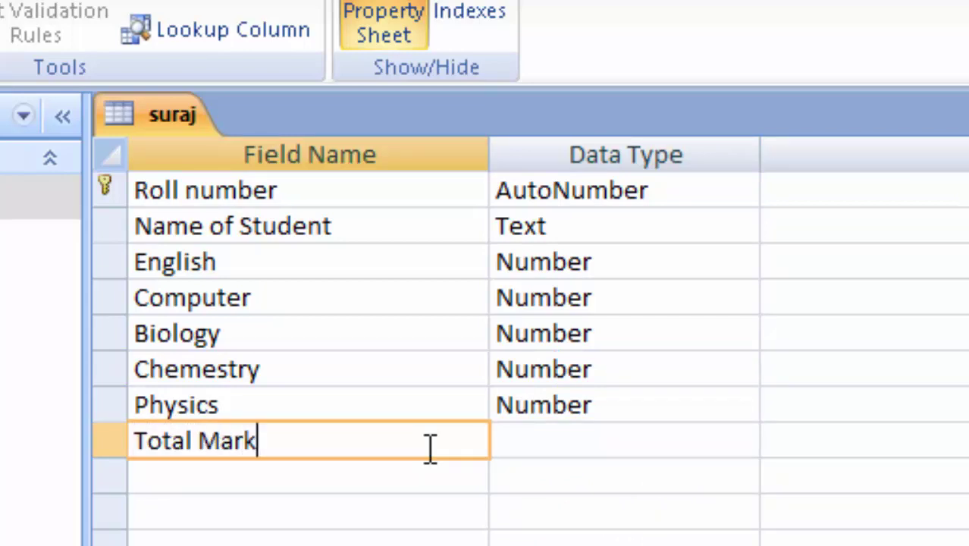
pyautogui.write('s')
pyautogui.press('Tab')
pyautogui.press('Tab')
pyautogui.press('Tab')
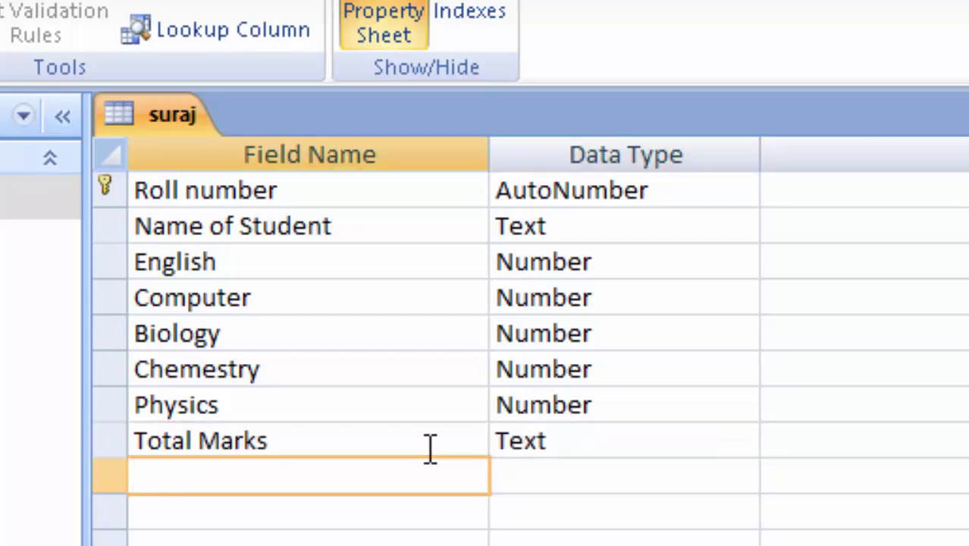
pyautogui.write('Aver')
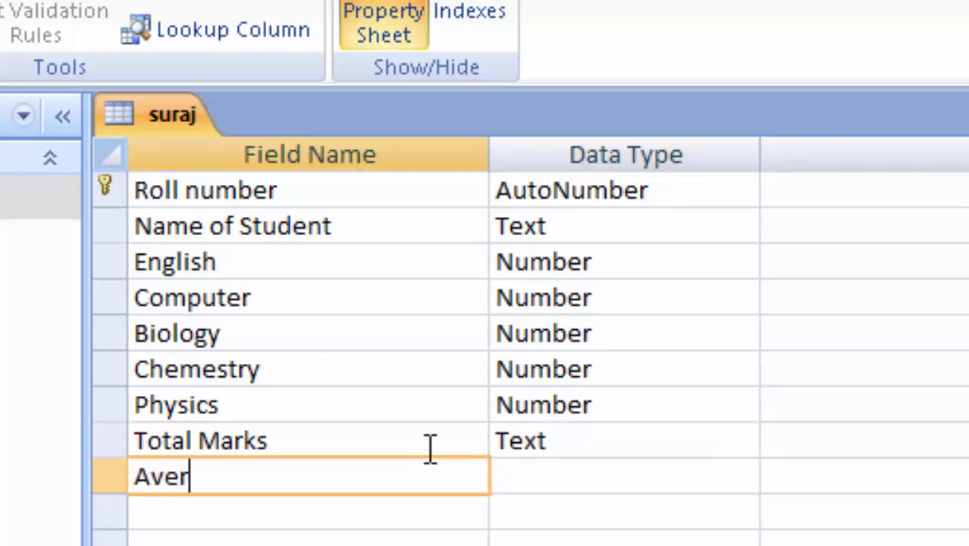
pyautogui.write('age')
pyautogui.press('Tab')
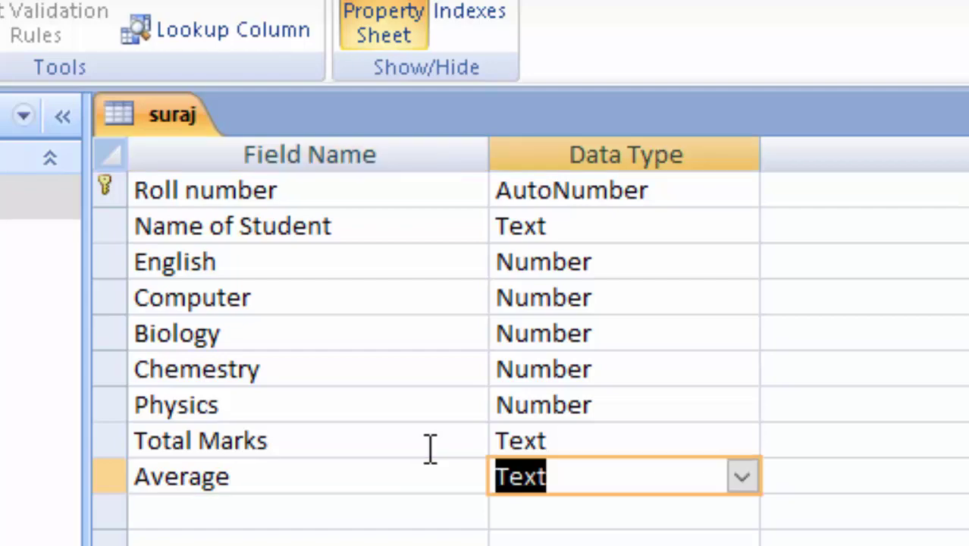
pyautogui.click(732, 438)
pyautogui.click(712, 425)
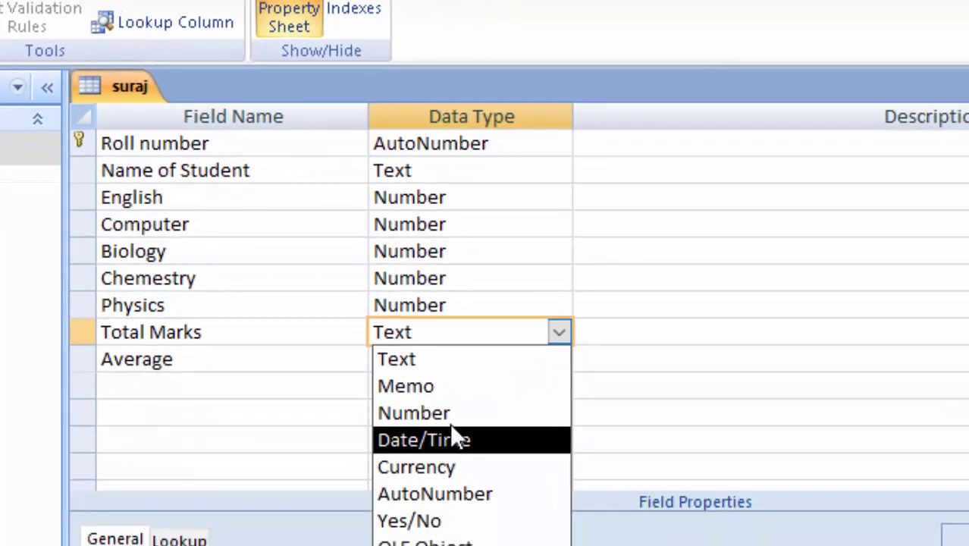
pyautogui.click(413, 411)
pyautogui.click(483, 364)
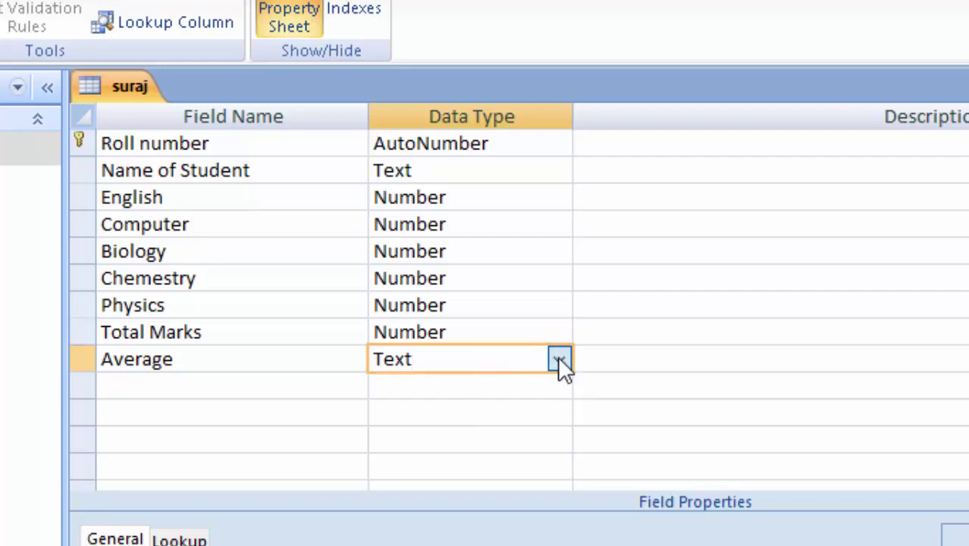
pyautogui.click(558, 358)
pyautogui.click(493, 438)
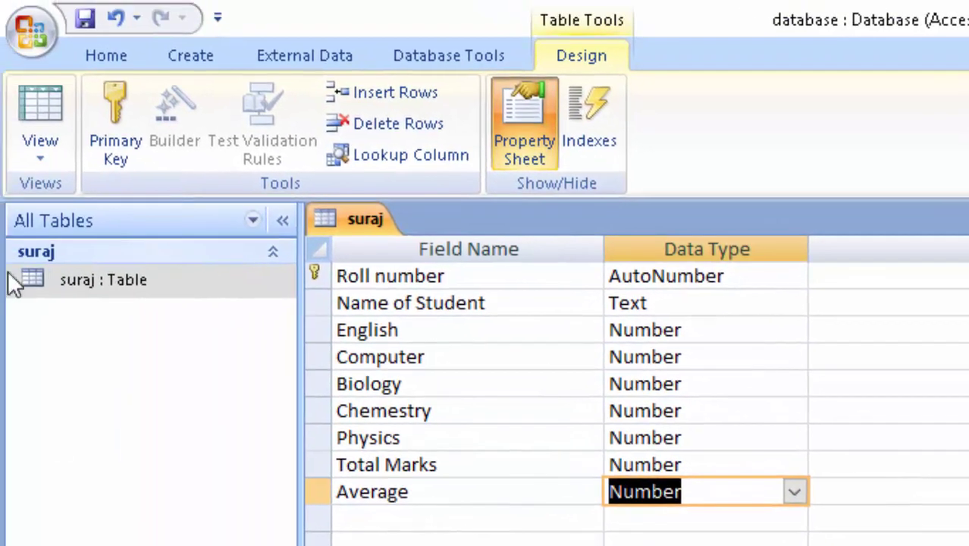
# Step: Save the table, switch to Datasheet view and widen the Name of Student and Roll number columns
pyautogui.click(38, 112)
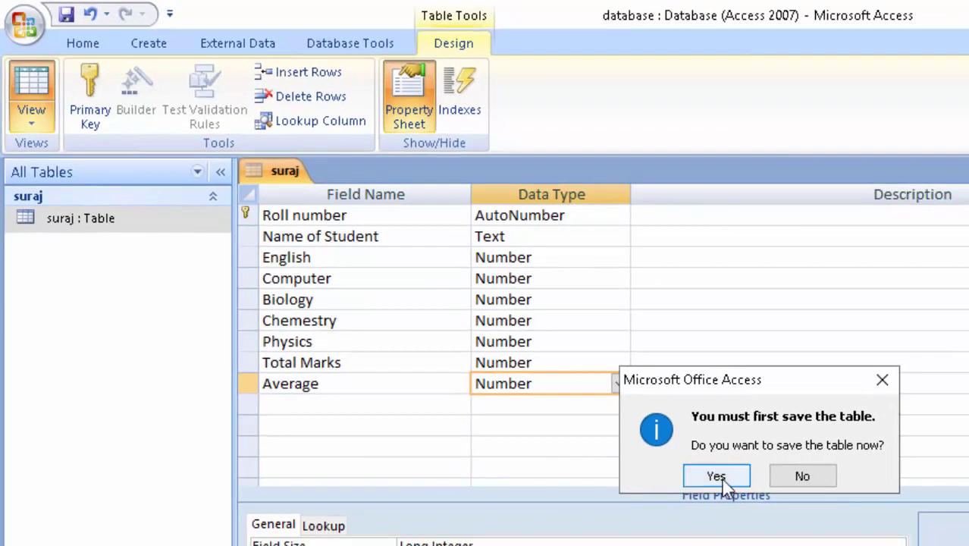
pyautogui.click(720, 477)
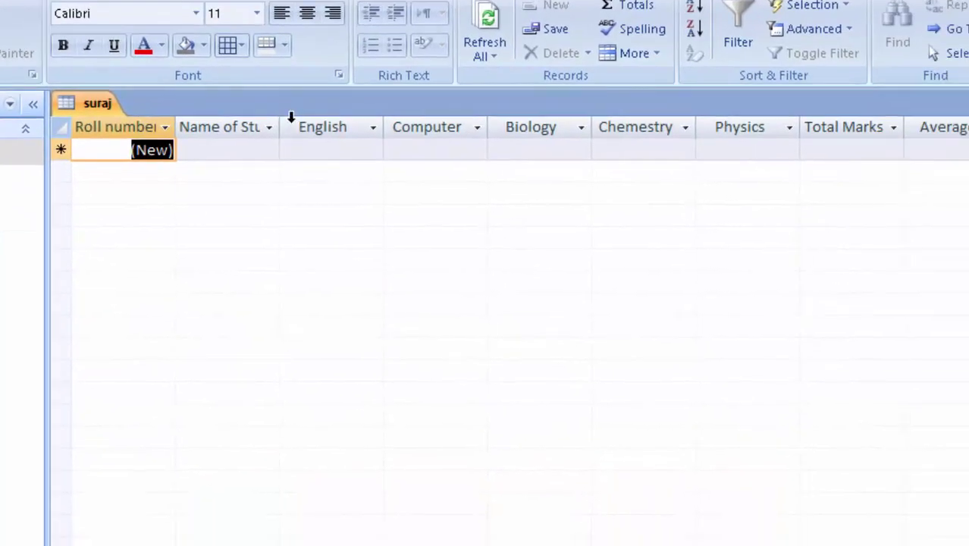
pyautogui.moveTo(279, 127); pyautogui.dragTo(311, 163)
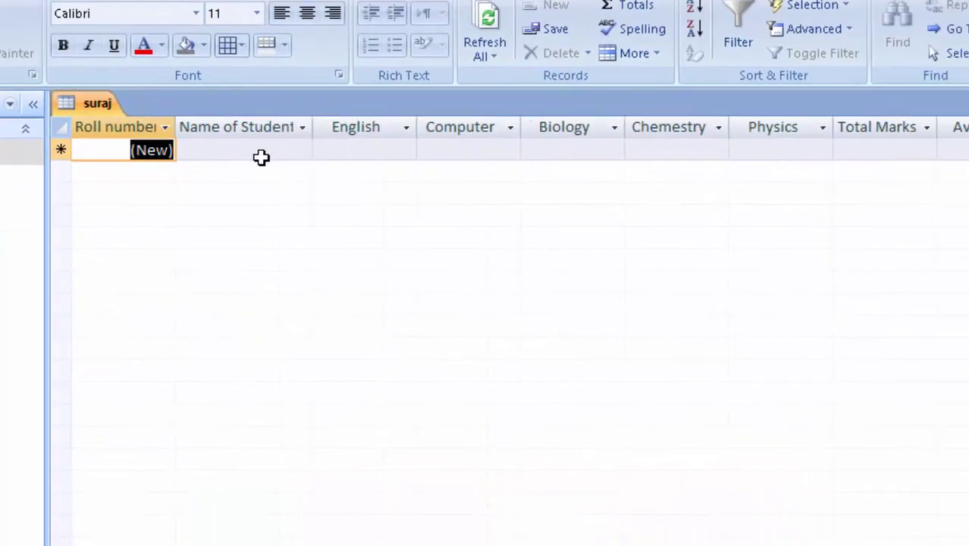
pyautogui.moveTo(175, 126); pyautogui.dragTo(203, 147)
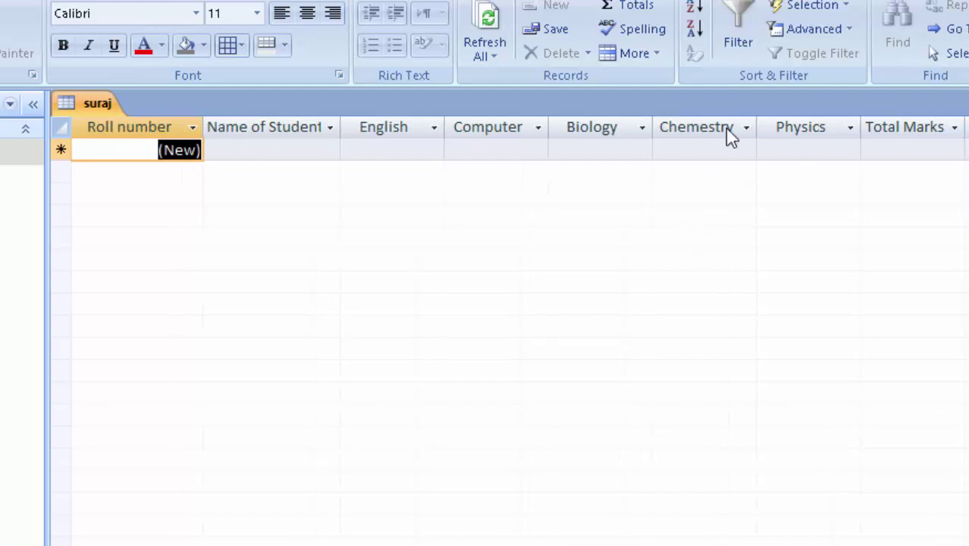
# Step: Enter the first student's name with English 34, Biology 56, Chemestry 67, Physics 67 and a Computer mark
pyautogui.click(282, 150)
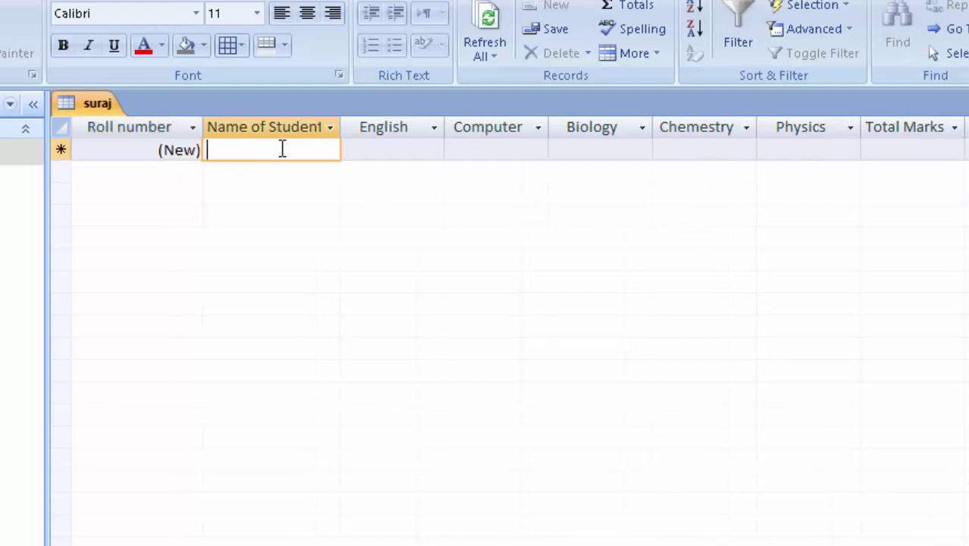
pyautogui.write('Ram')
pyautogui.press('Tab')
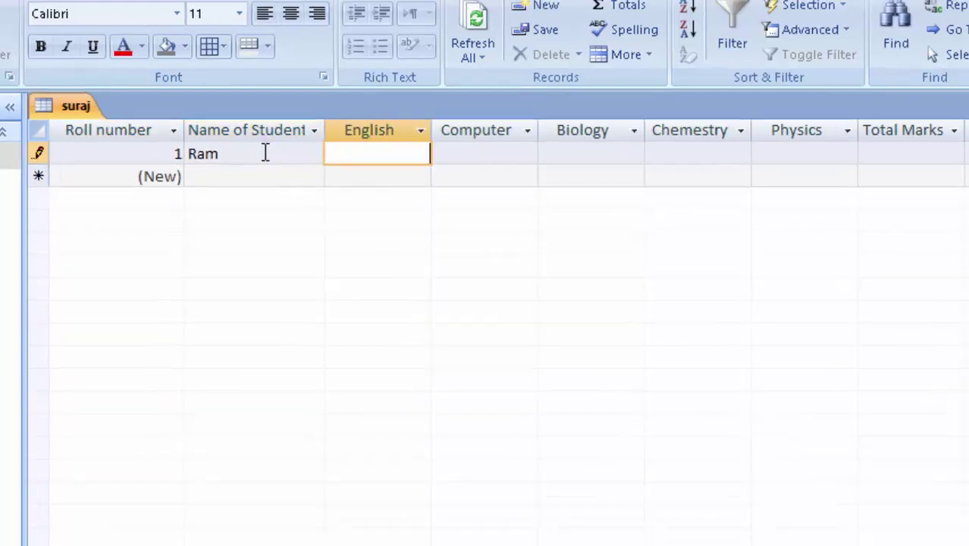
pyautogui.write('34')
pyautogui.press('Tab')
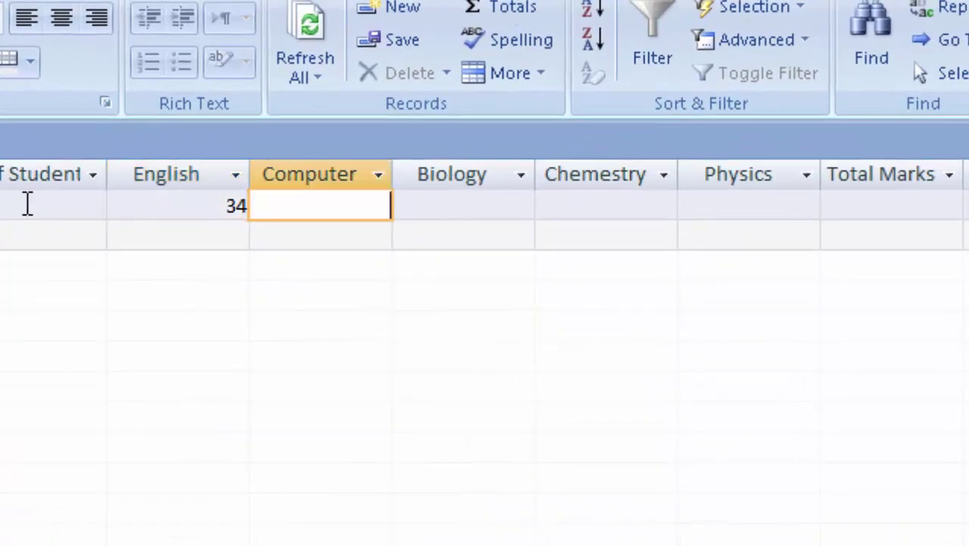
pyautogui.write('4545')
pyautogui.press('BackSpace')
pyautogui.press('BackSpace')
pyautogui.press('Tab')
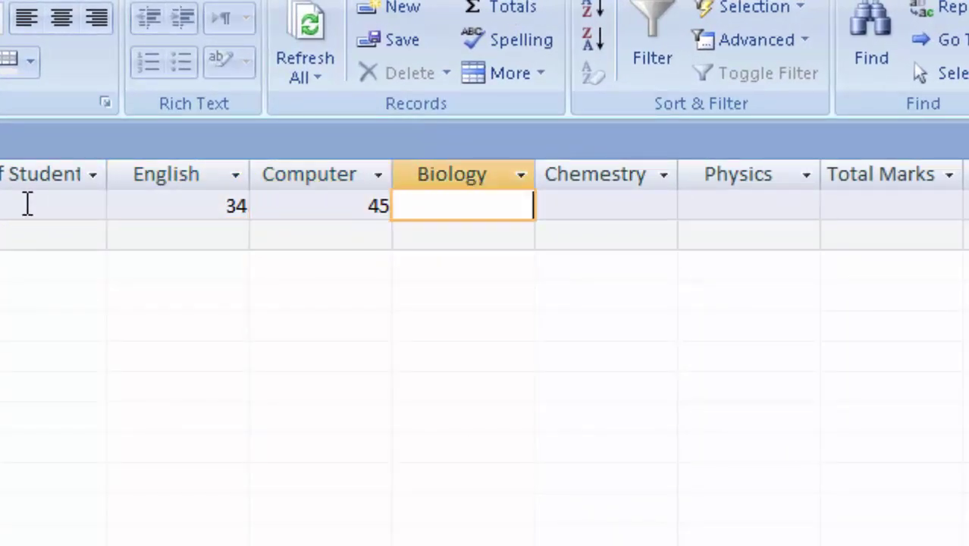
pyautogui.write('56')
pyautogui.press('Tab')
pyautogui.write('67')
pyautogui.press('Tab')
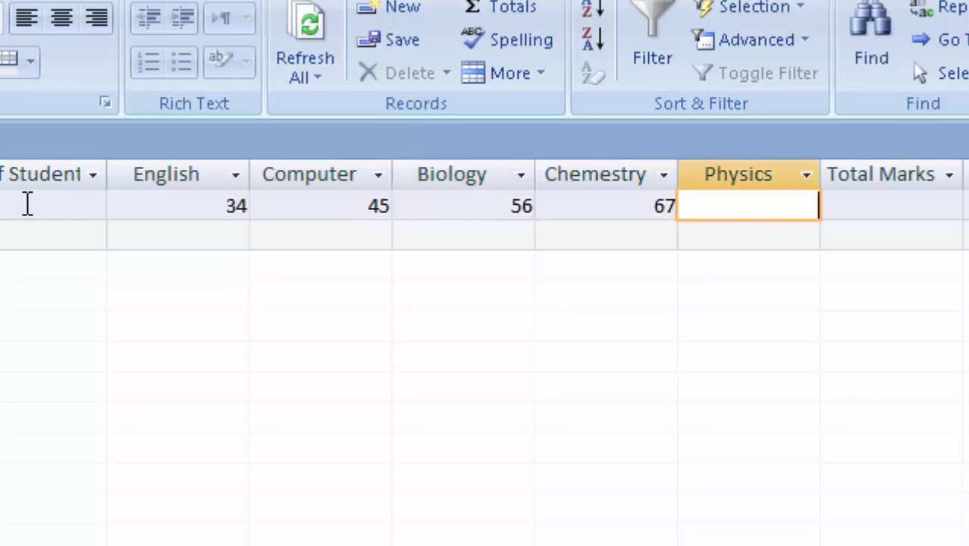
pyautogui.write('67')
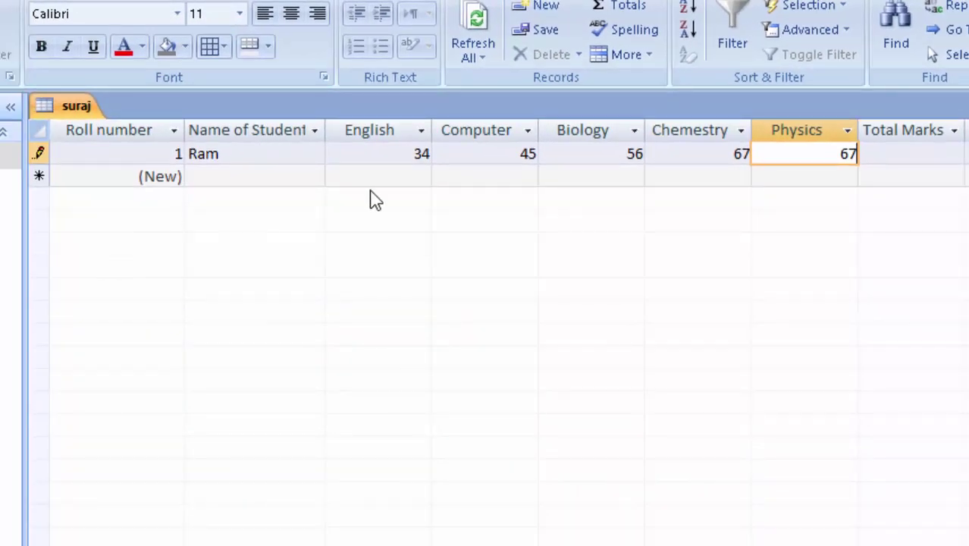
# Step: Enter the second student's record with their subject marks
pyautogui.click(247, 175)
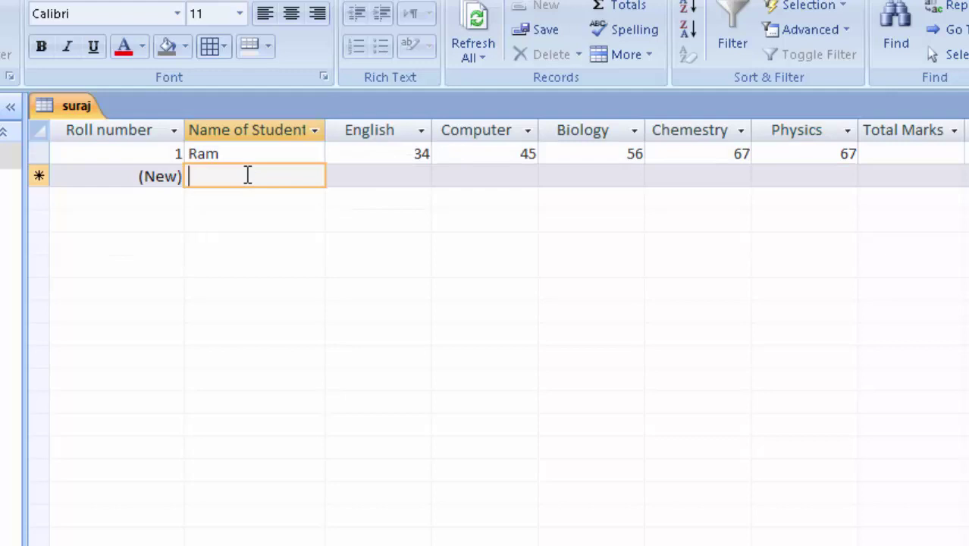
pyautogui.write('Javed')
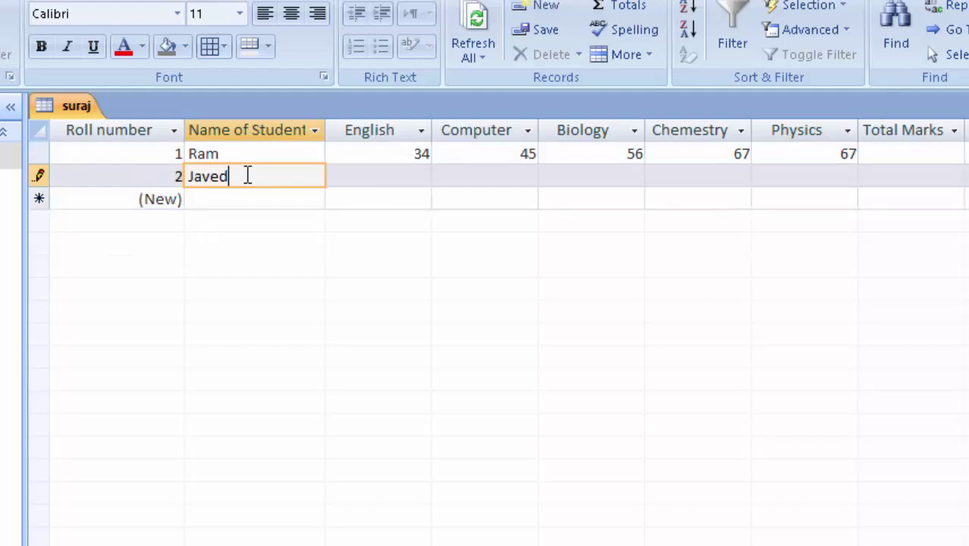
pyautogui.press('Tab')
pyautogui.press('Tab')
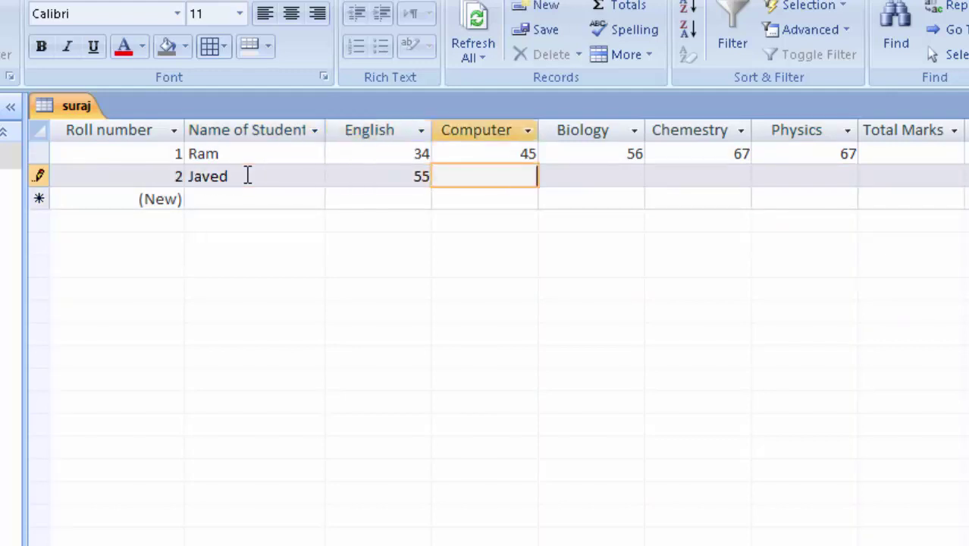
pyautogui.write('67')
pyautogui.press('Tab')
pyautogui.write('78')
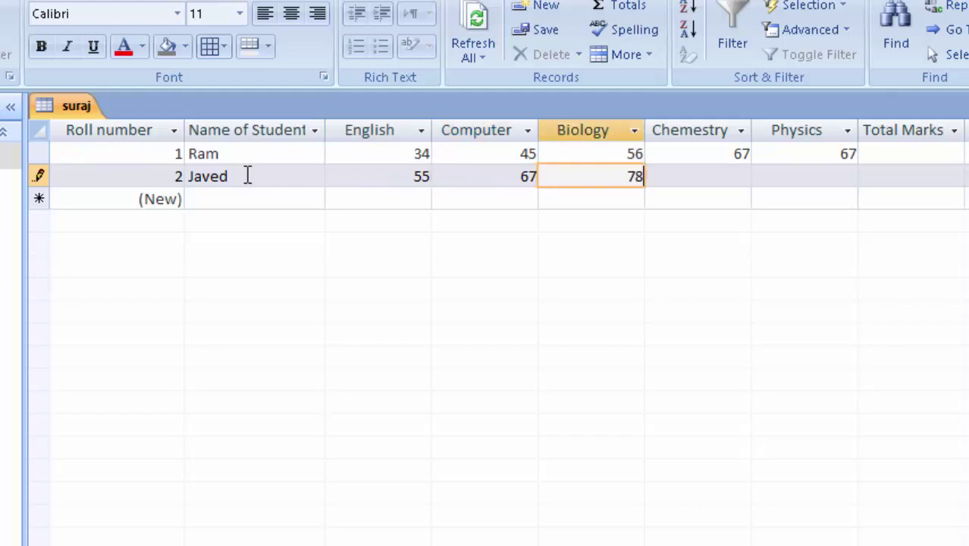
pyautogui.press('Tab')
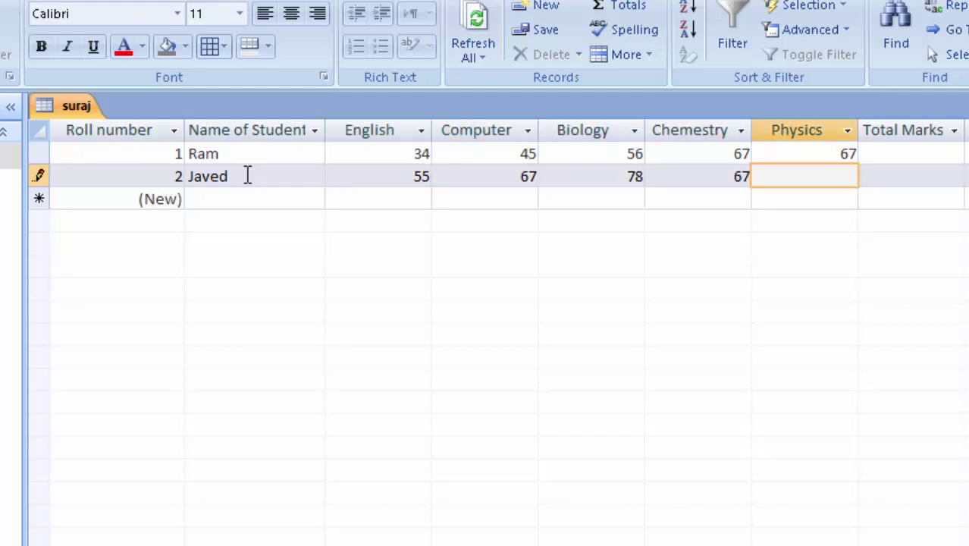
pyautogui.write('8')
pyautogui.press('Tab')
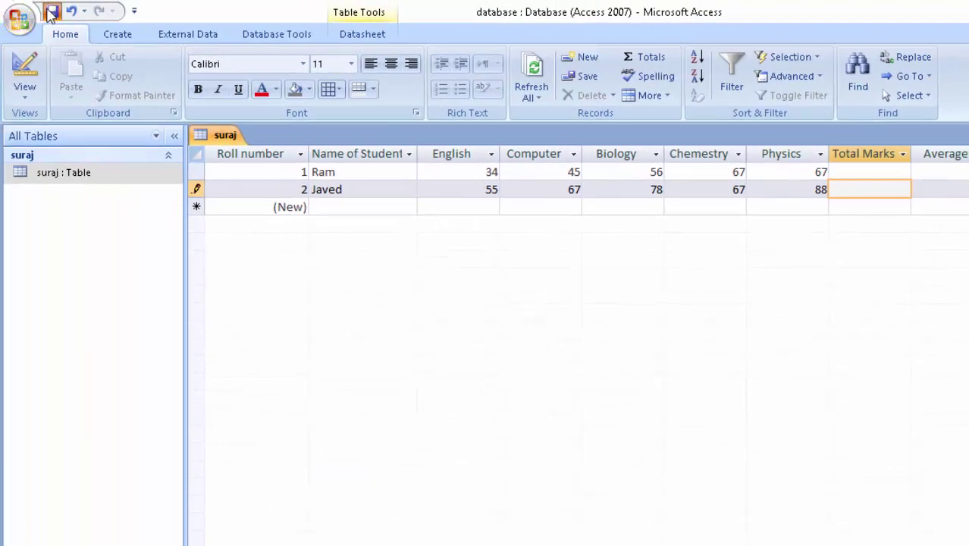
# Step: Save the record and design a query on suraj with all its fields dragged into the grid
pyautogui.click(51, 12)
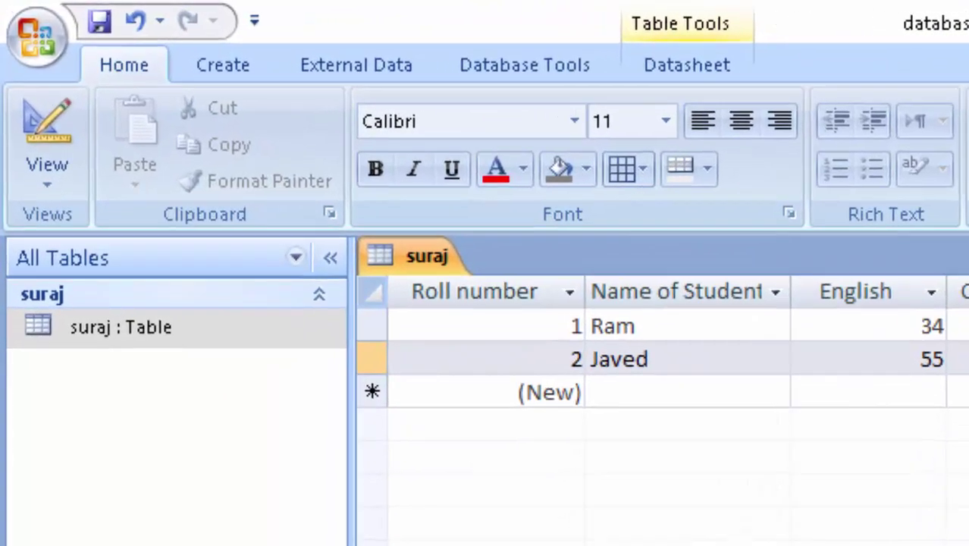
pyautogui.click(222, 65)
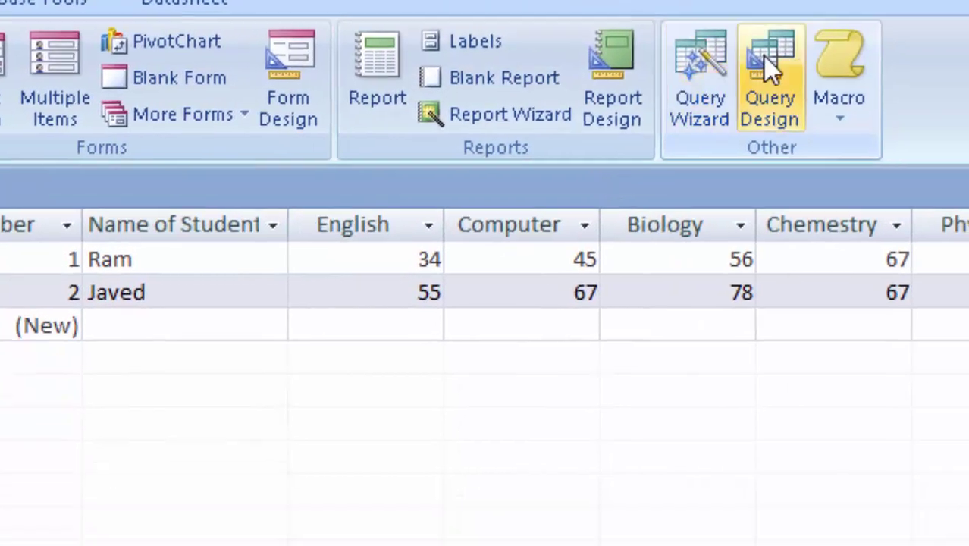
pyautogui.click(782, 125)
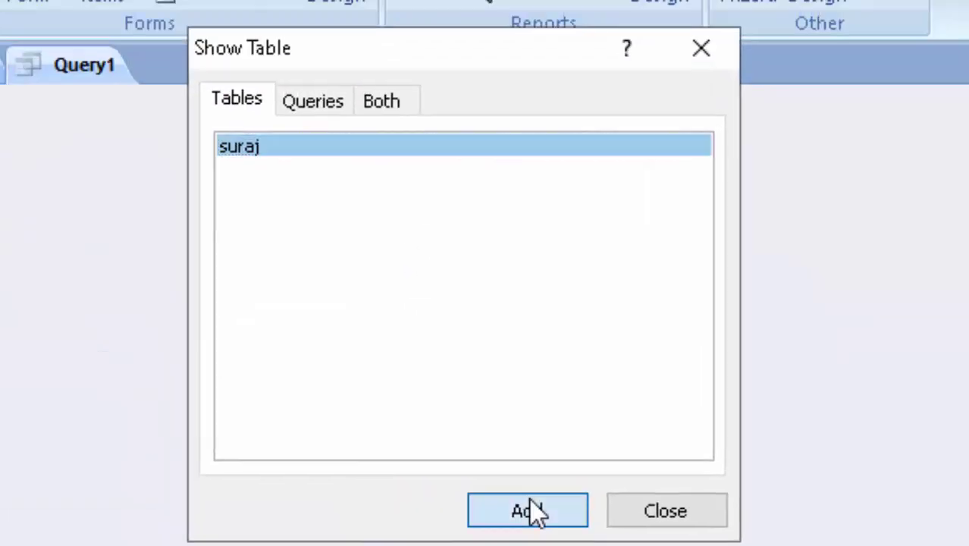
pyautogui.click(501, 442)
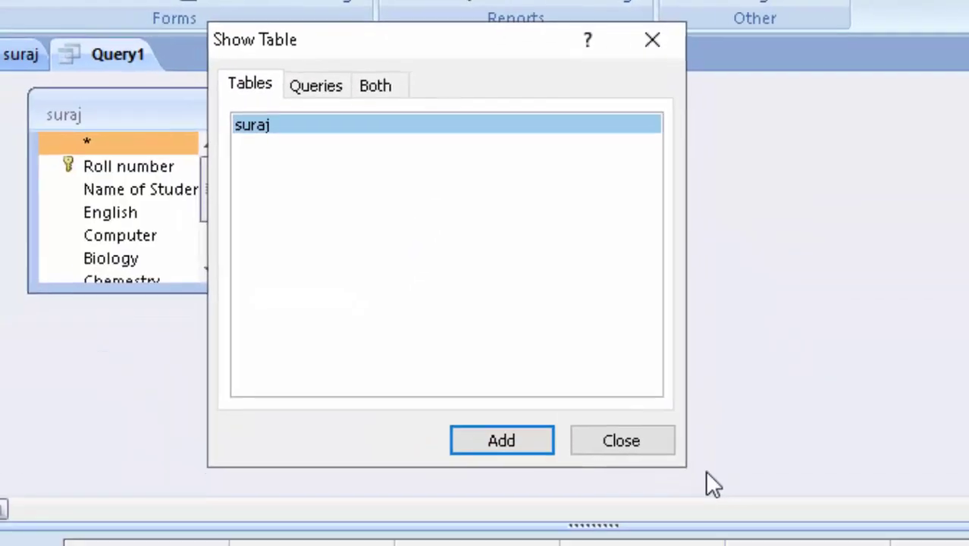
pyautogui.click(621, 441)
pyautogui.doubleClick(204, 90)
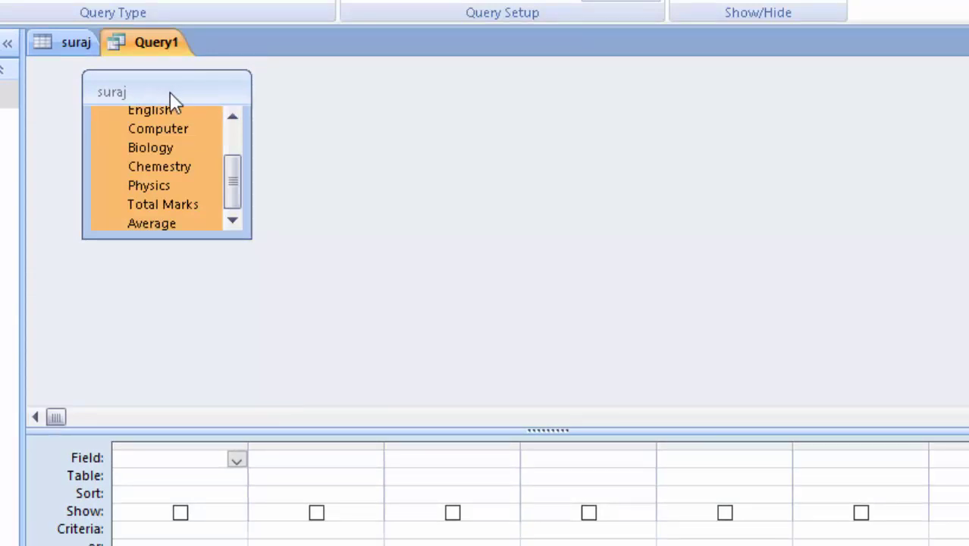
pyautogui.moveTo(172, 113); pyautogui.dragTo(172, 453)
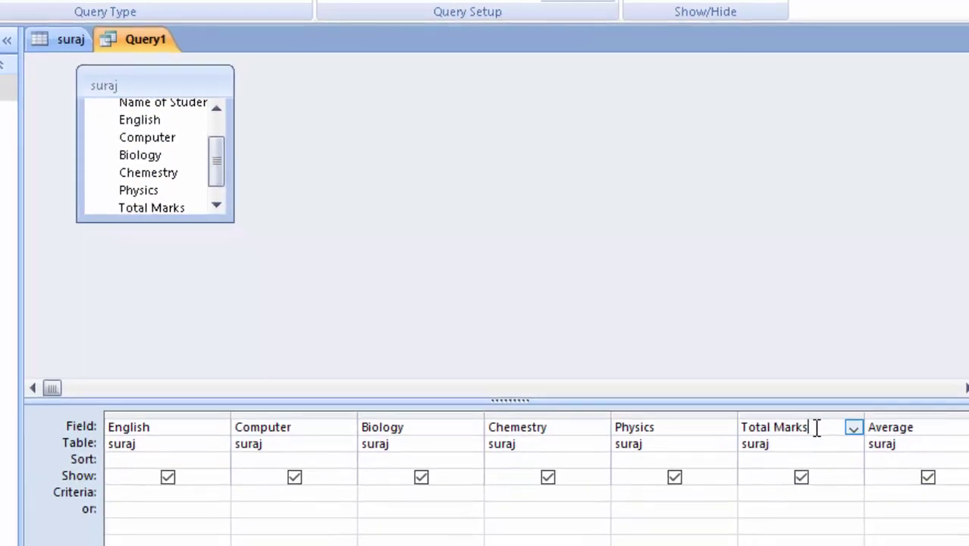
# Step: Open the Zoom editor for the Total Marks column and enlarge its font to 16
pyautogui.rightClick(872, 466)
pyautogui.click(823, 540)
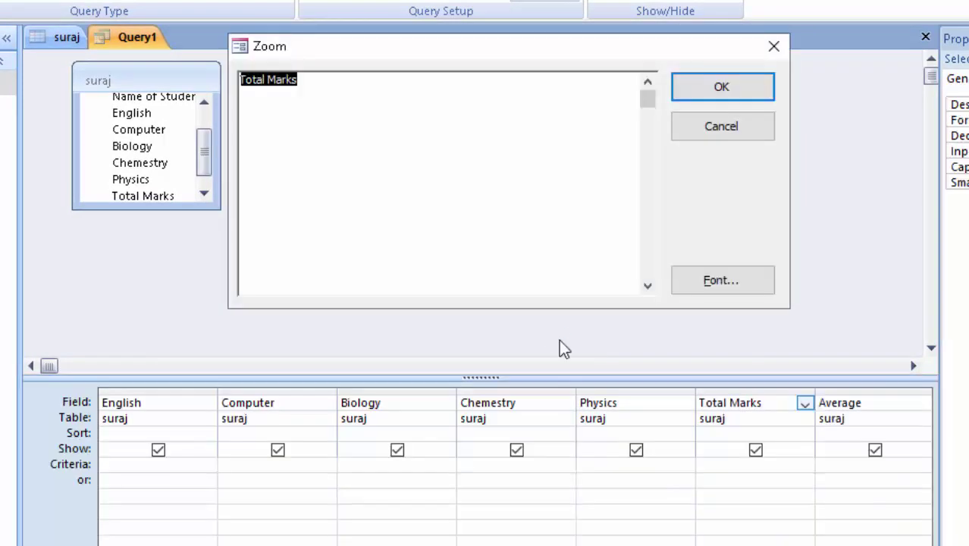
pyautogui.click(723, 282)
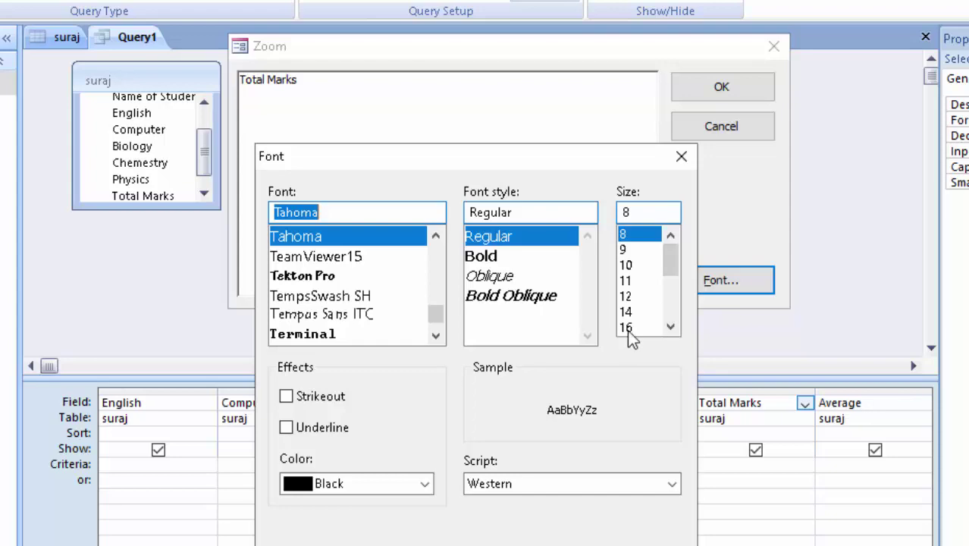
pyautogui.click(628, 328)
pyautogui.press('Return')
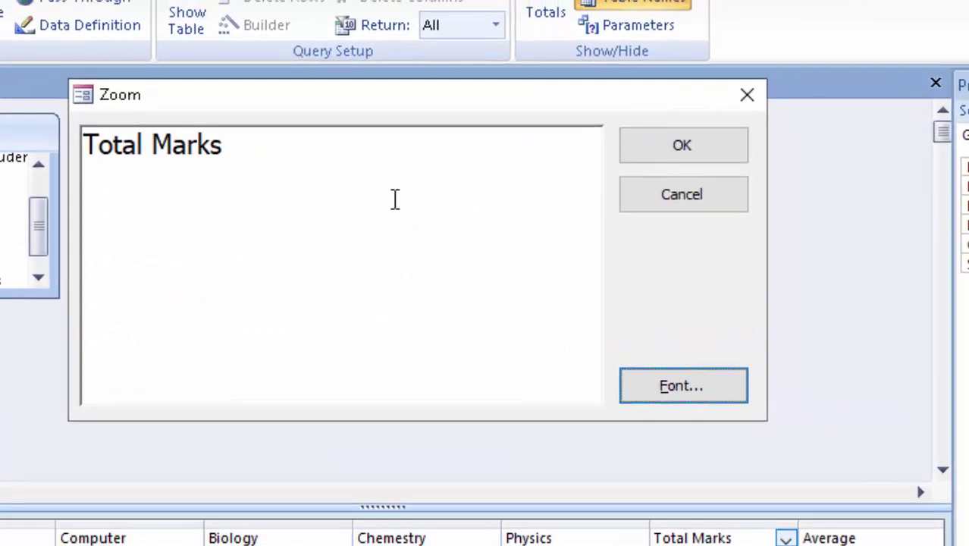
# Step: Type the expression Total Marks:[Computer]+[English]+[Physics]+[Chemestry]+[Biology]
pyautogui.write(':[')
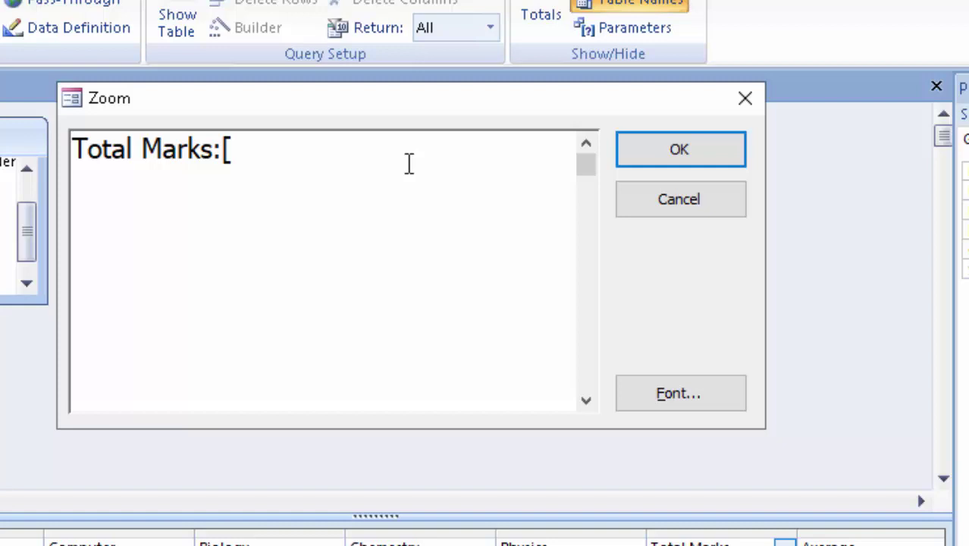
pyautogui.write('C')
pyautogui.write('ompute')
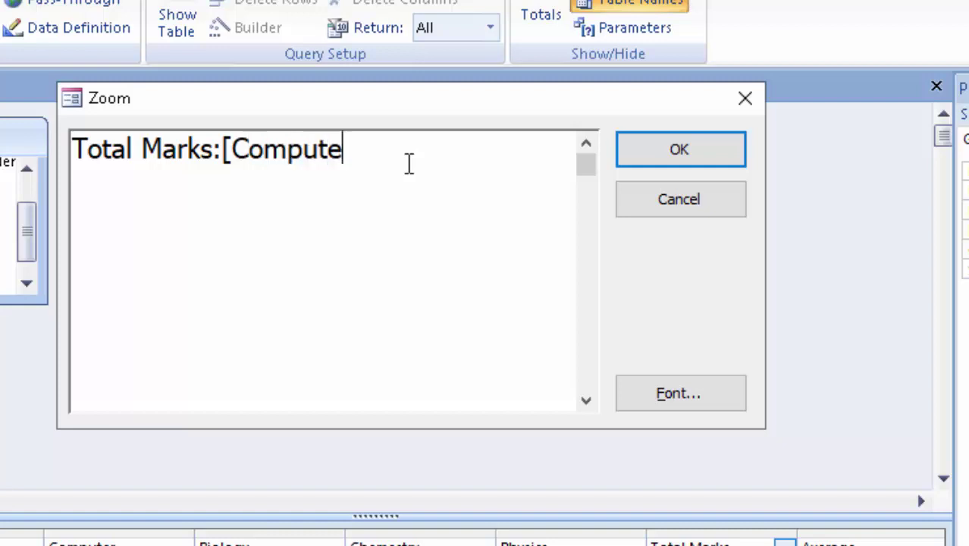
pyautogui.write('r]+[')
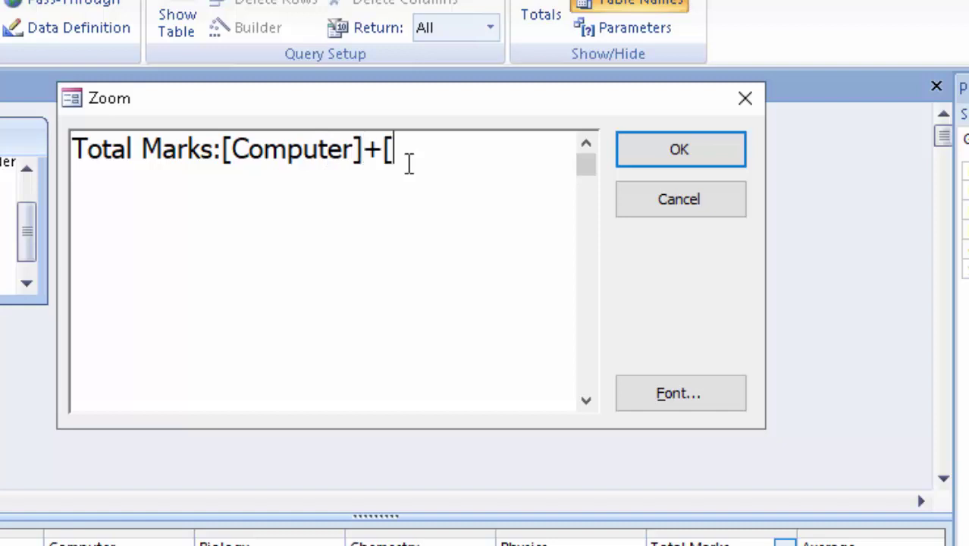
pyautogui.write('Eb')
pyautogui.press('BackSpace')
pyautogui.write('nglu')
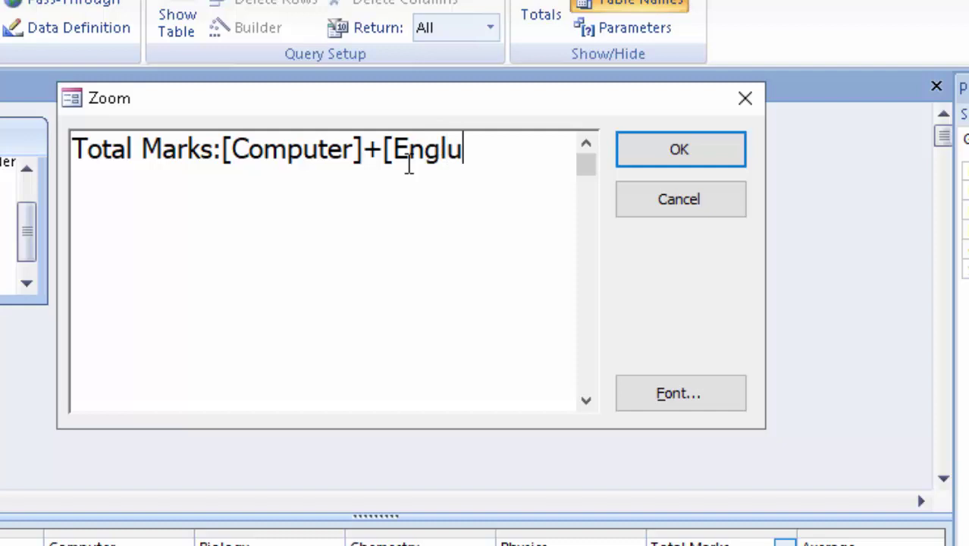
pyautogui.press('BackSpace')
pyautogui.write('ish]')
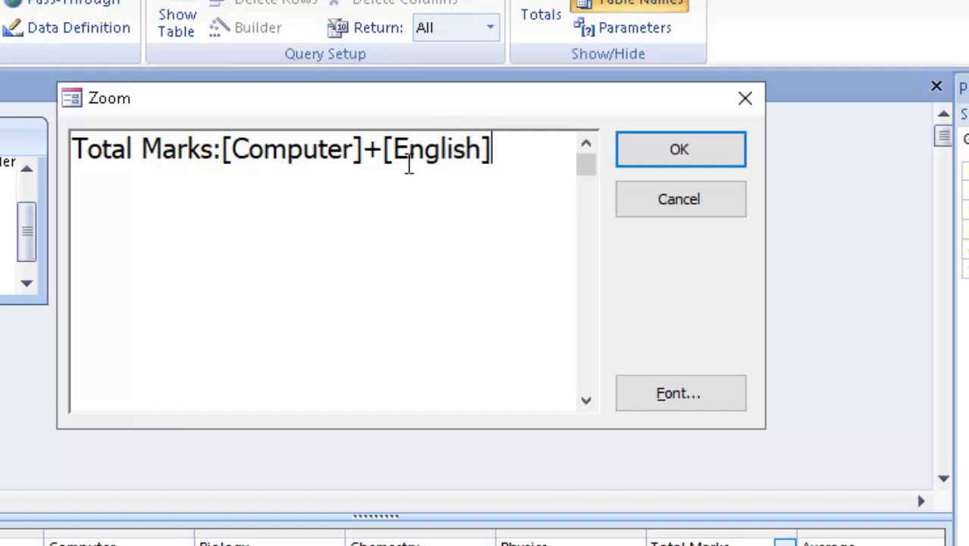
pyautogui.write('+[Phy')
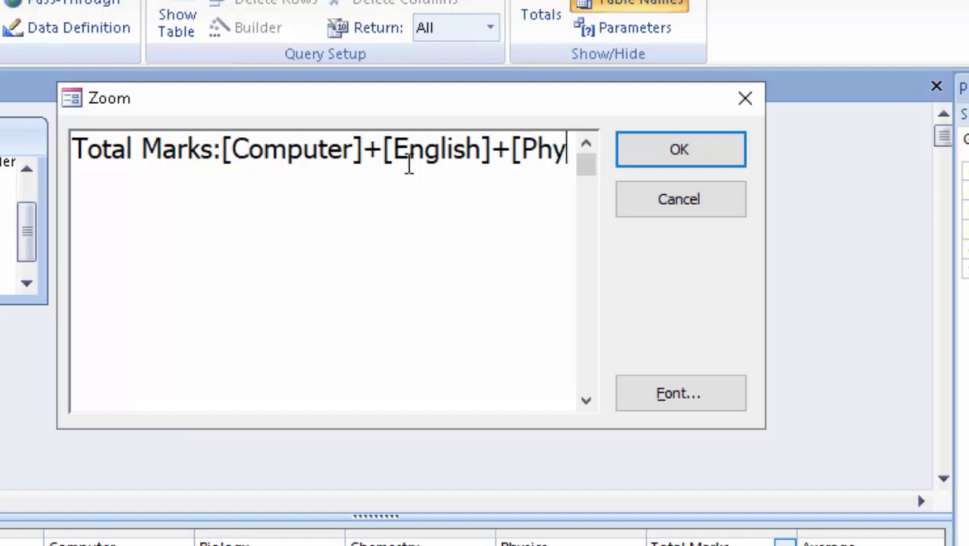
pyautogui.write('sics]+[Chemestry]+[Bio')
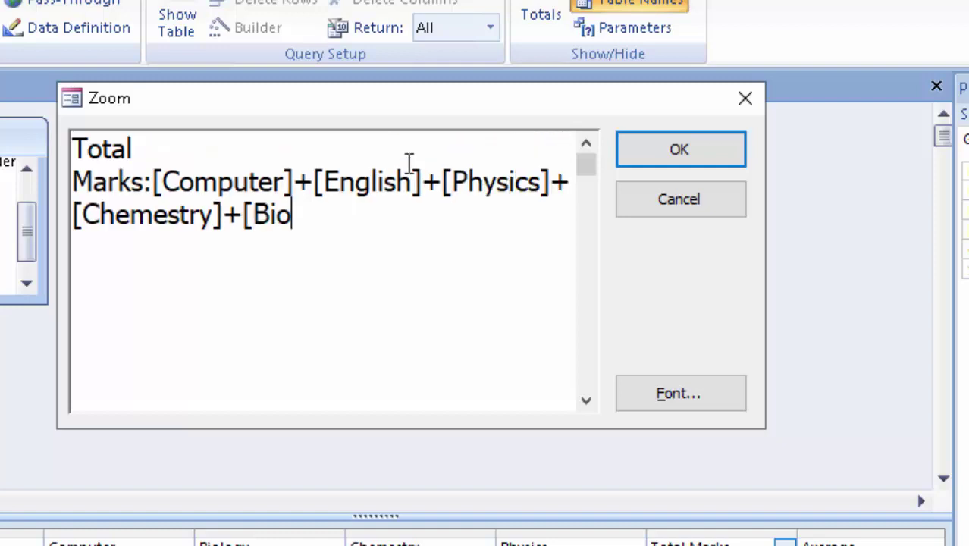
pyautogui.write('log')
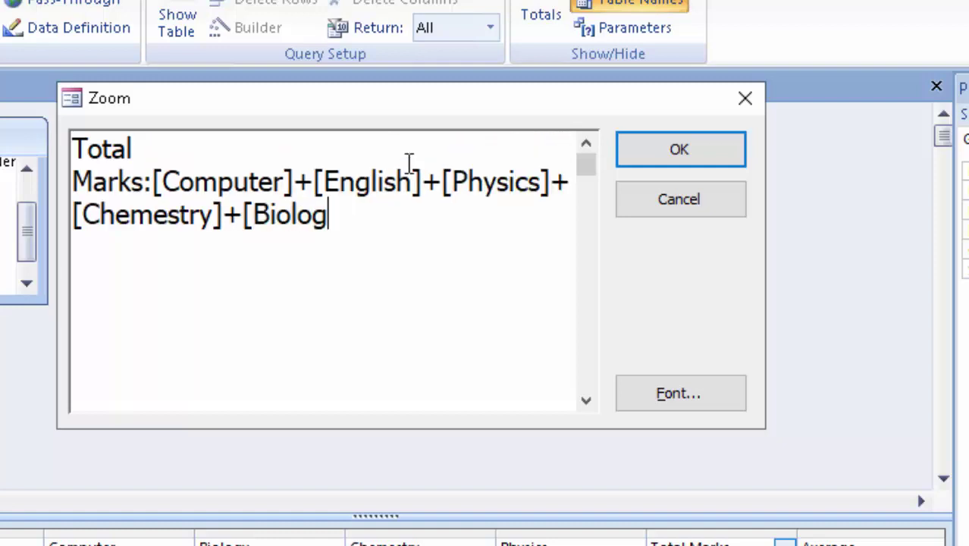
pyautogui.write('y]')
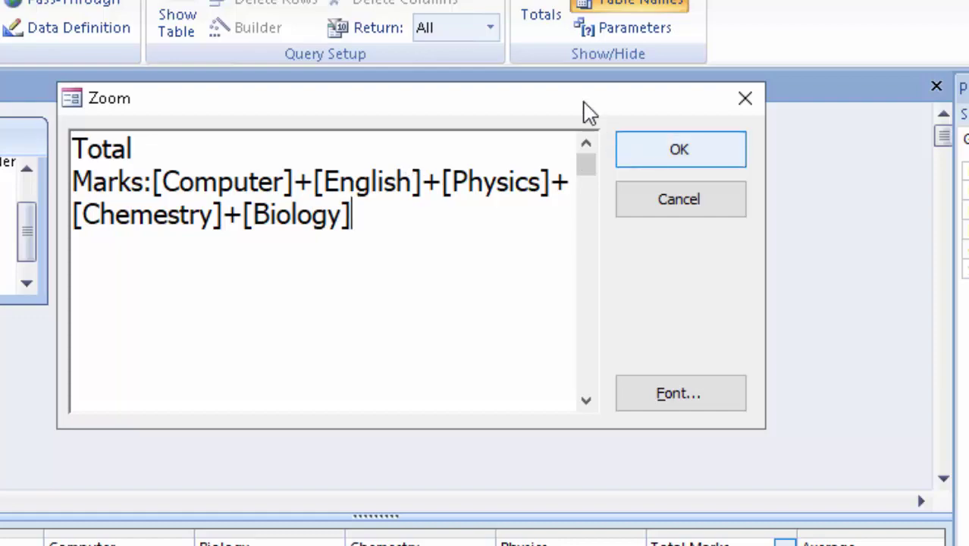
# Step: Confirm the Total Marks expression and open the Zoom editor for the Average column
pyautogui.click(678, 151)
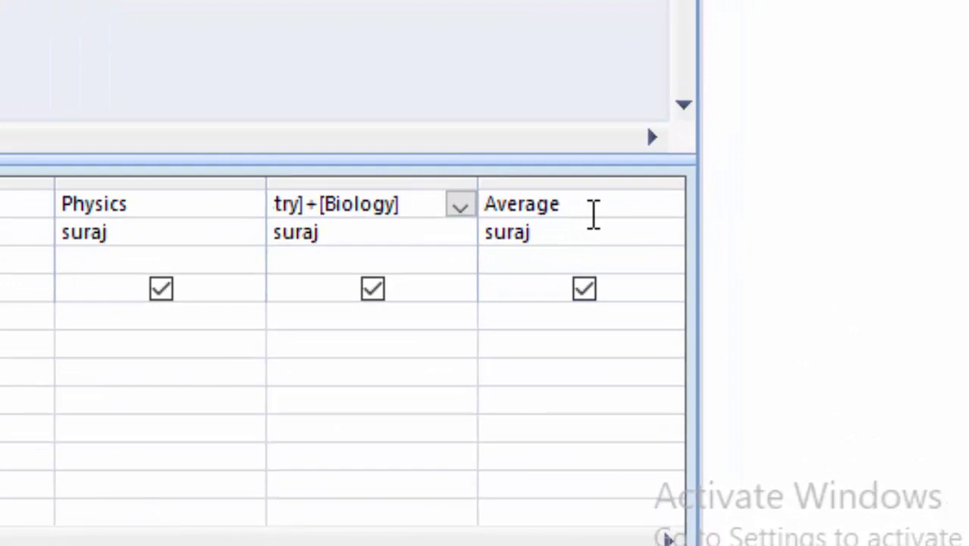
pyautogui.press('Tab')
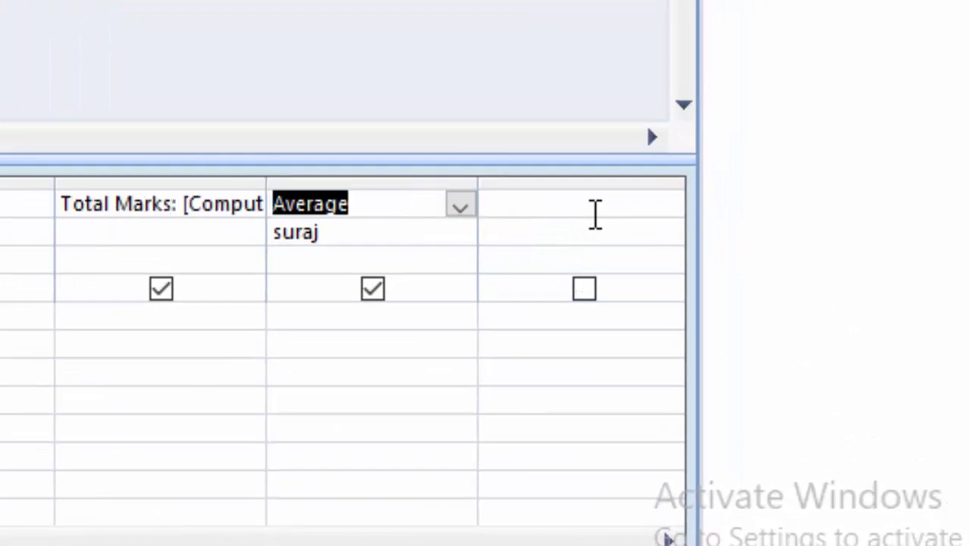
pyautogui.click(409, 202)
pyautogui.rightClick(409, 201)
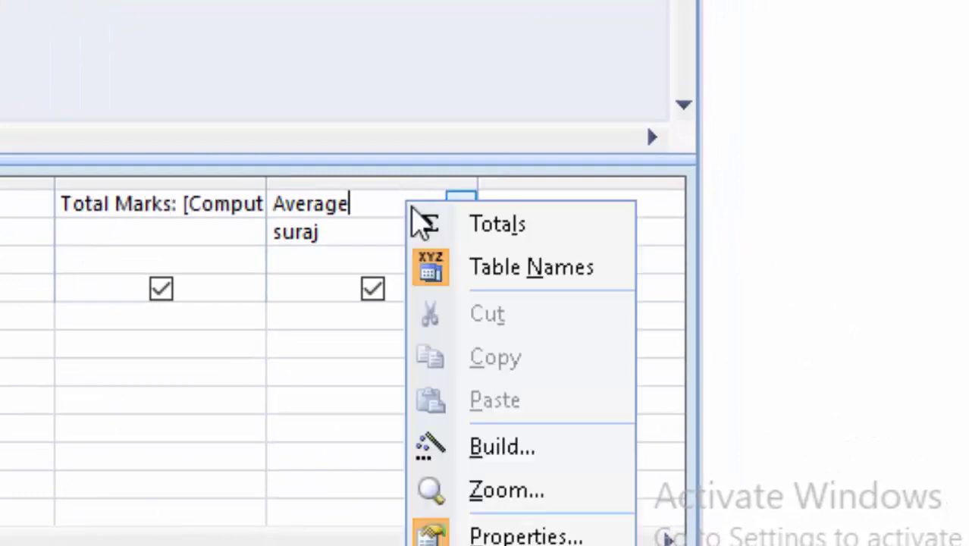
pyautogui.click(505, 490)
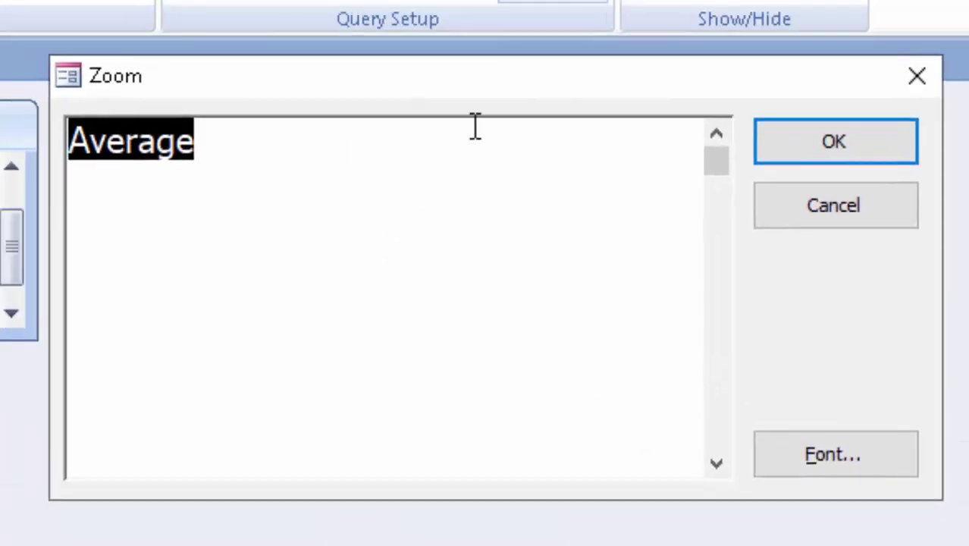
# Step: Define Average as Average:[Total Marks]/5 and confirm it
pyautogui.click(477, 125)
pyautogui.write('[')
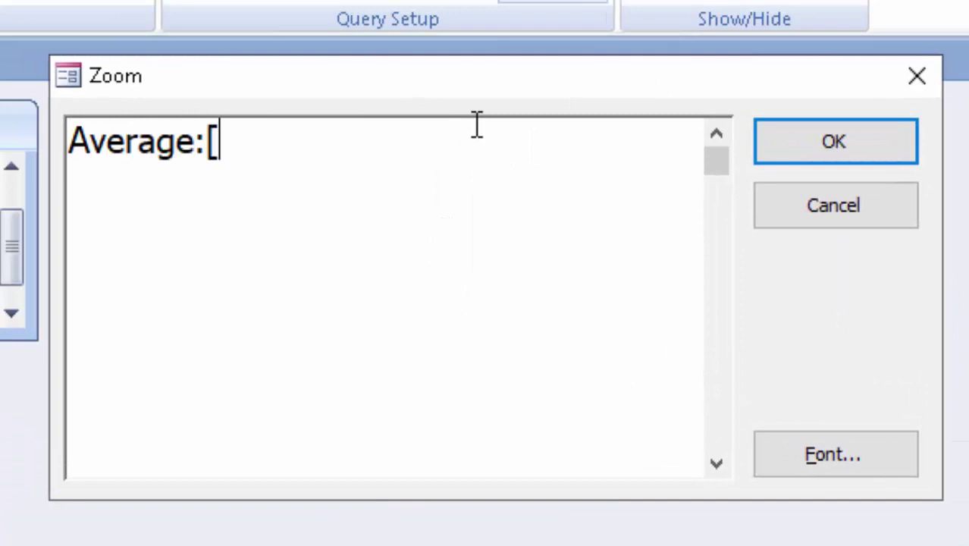
pyautogui.write('T')
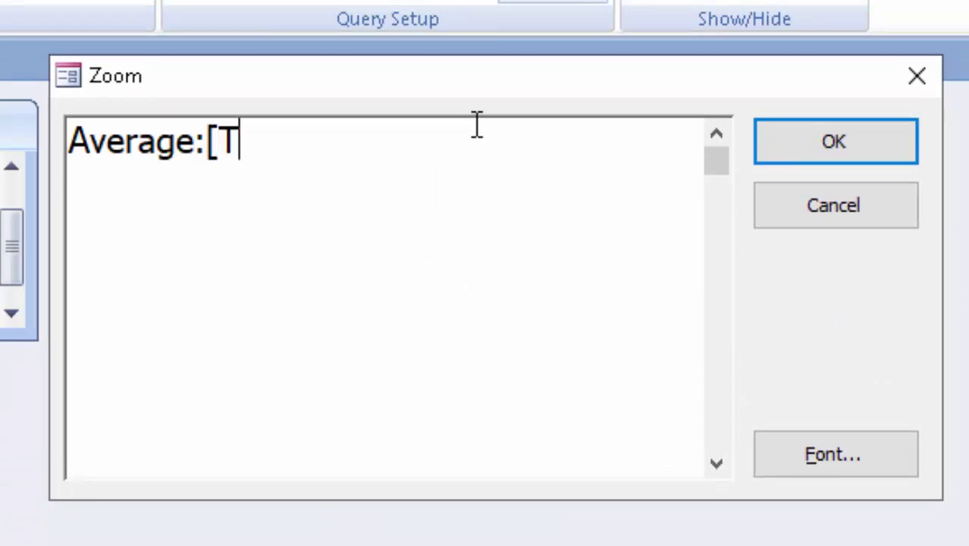
pyautogui.write('atal')
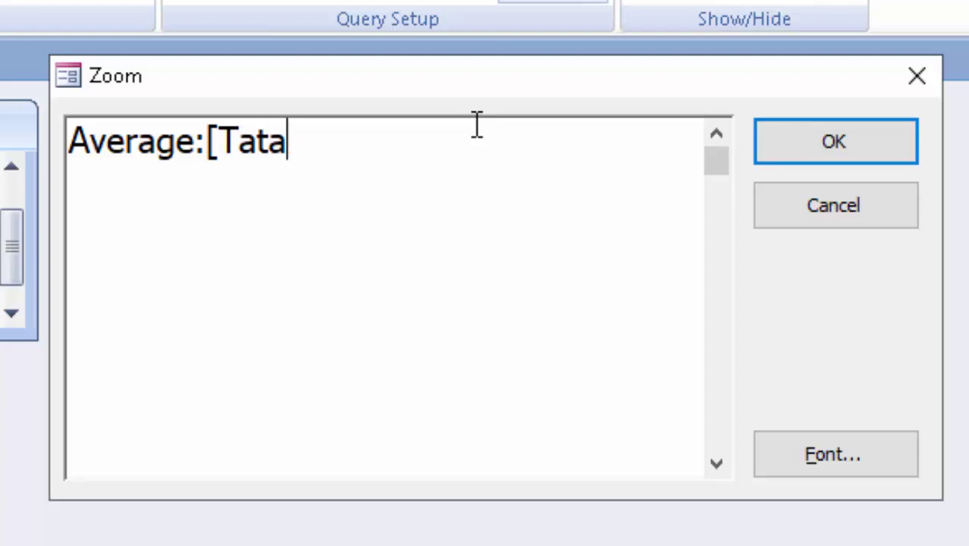
pyautogui.press('BackSpace')
pyautogui.press('BackSpace')
pyautogui.press('BackSpace')
pyautogui.write('ota')
pyautogui.write('l Mar')
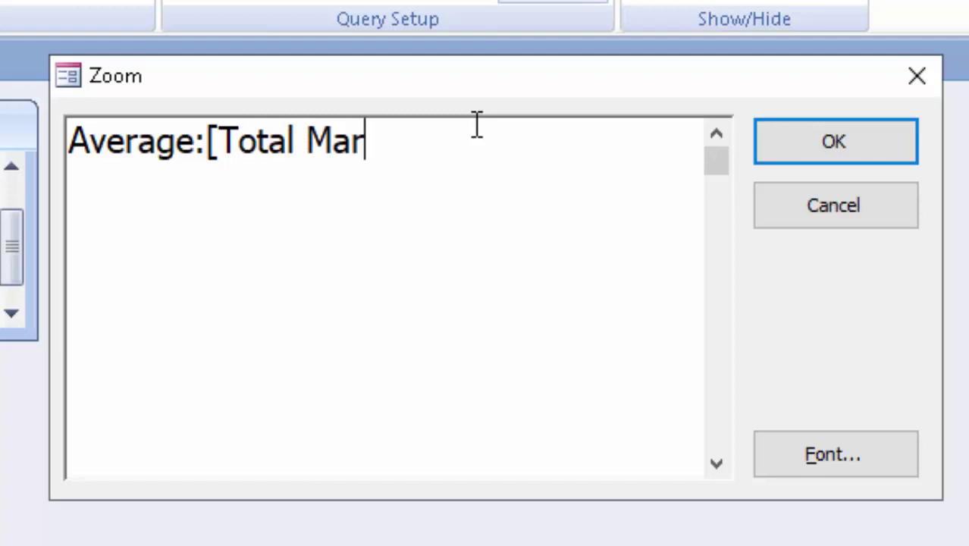
pyautogui.write('ks]')
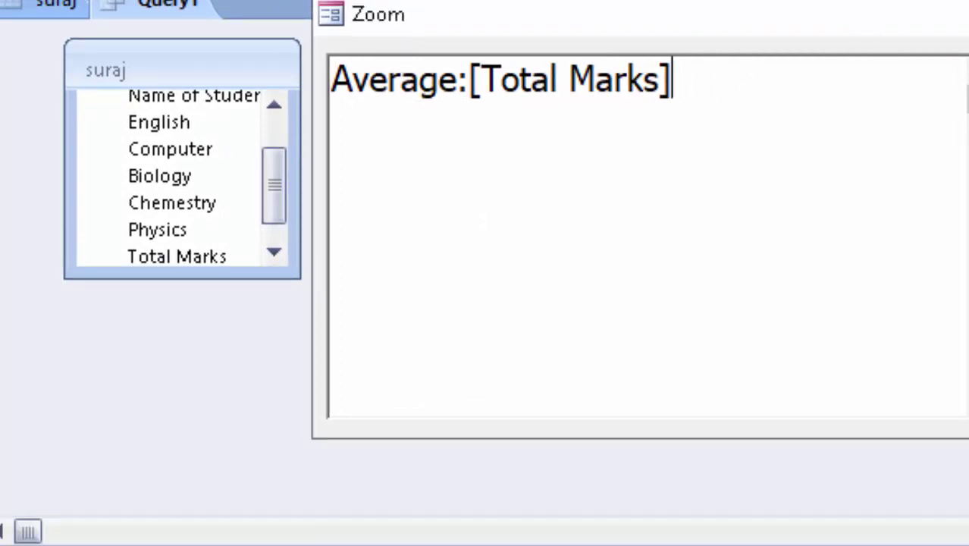
pyautogui.write('/5')
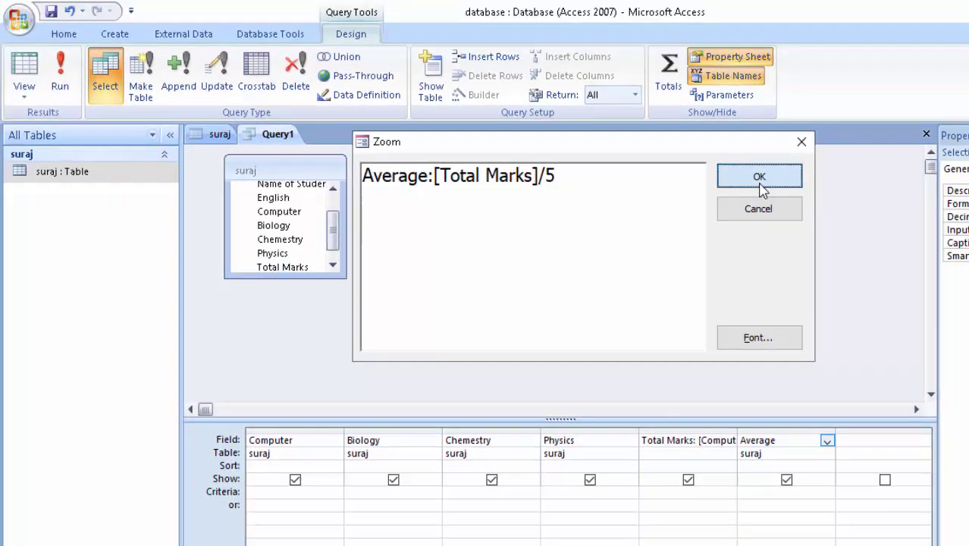
pyautogui.click(757, 173)
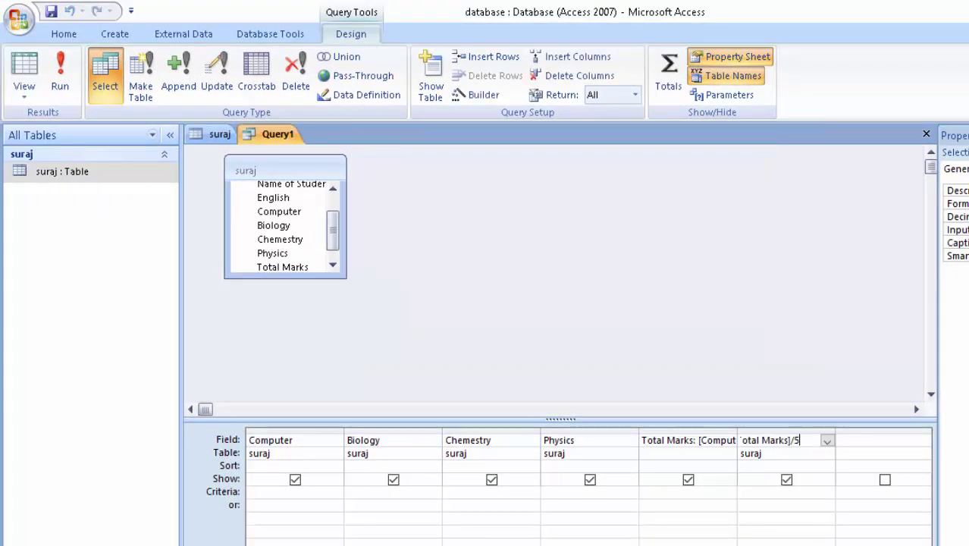
# Step: Run the query and format its results in bold red text
pyautogui.click(60, 76)
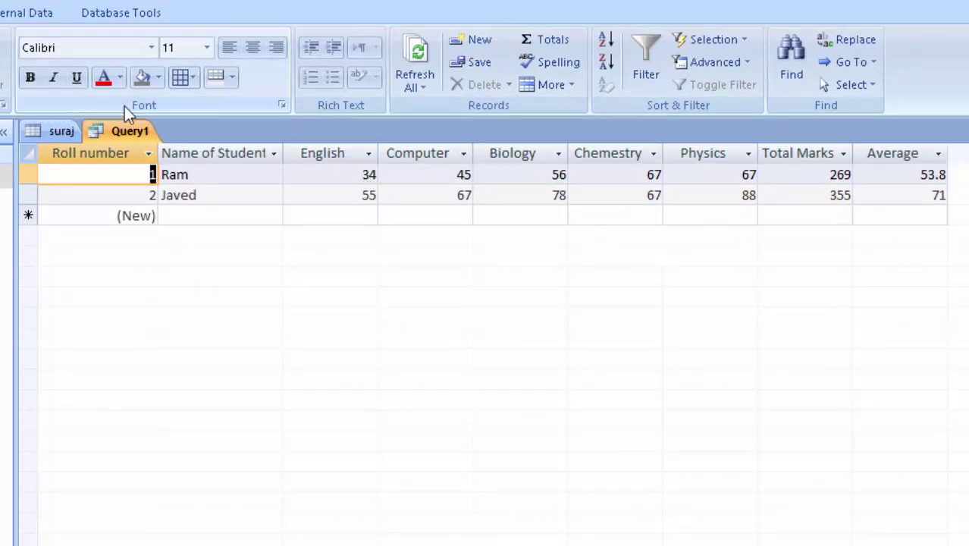
pyautogui.click(27, 78)
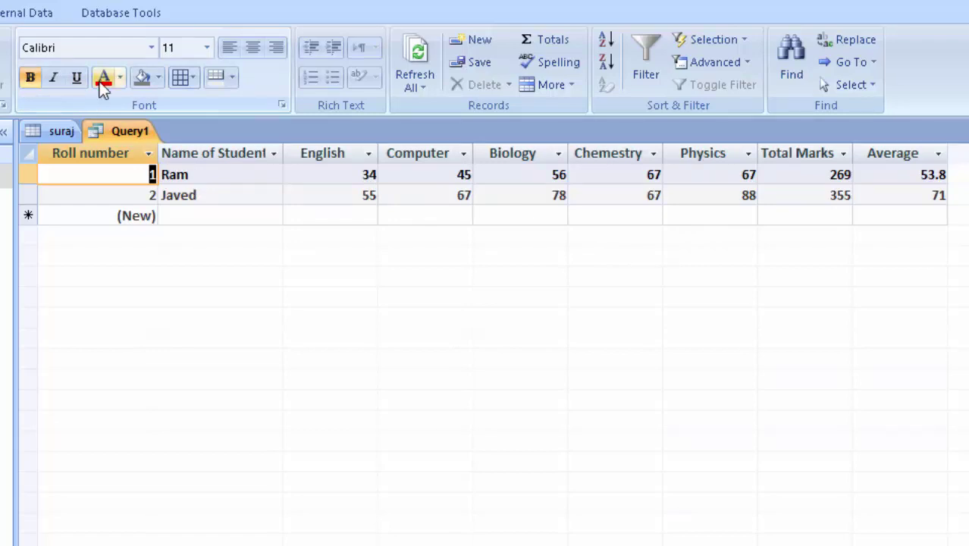
pyautogui.click(102, 79)
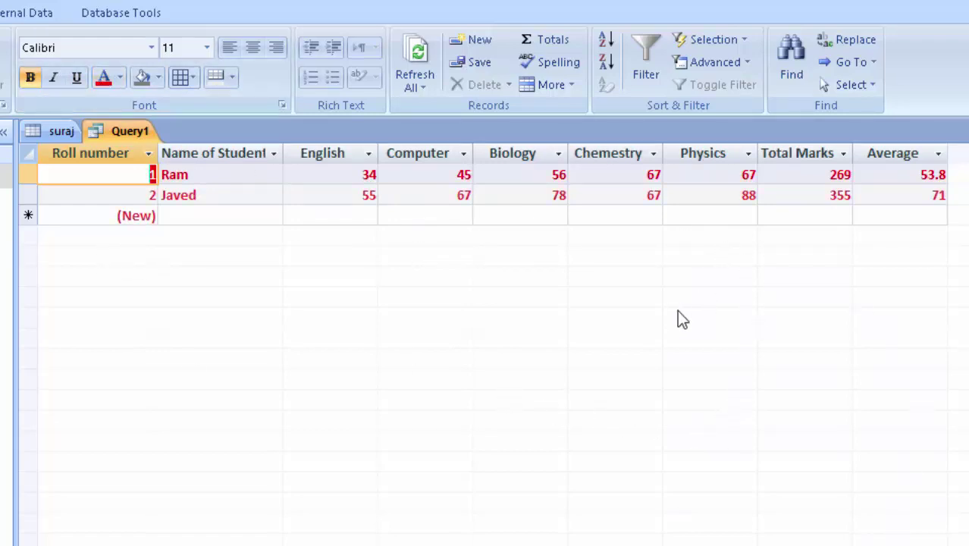
# Step: Save the query under the name 'Calculate'
pyautogui.rightClick(129, 127)
pyautogui.click(170, 140)
pyautogui.write('Calculate')
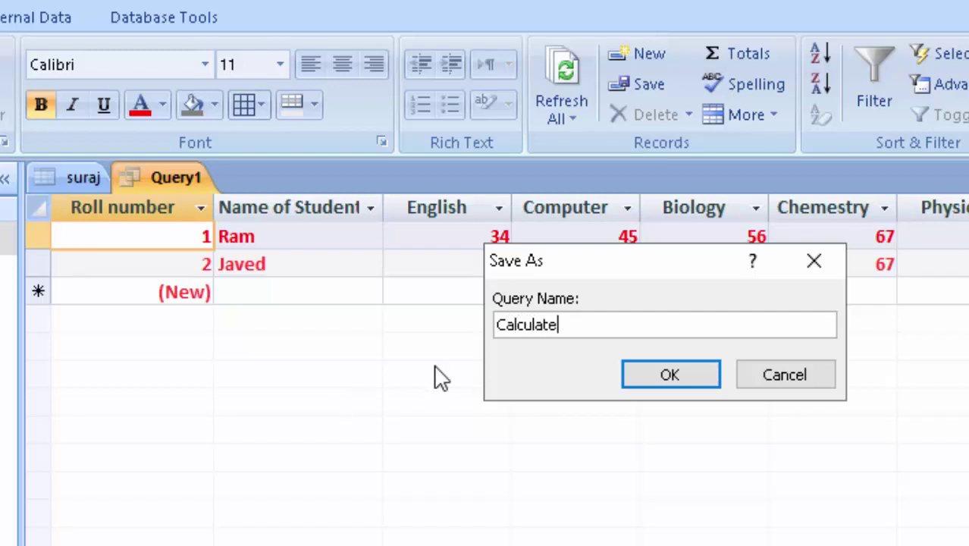
pyautogui.click(670, 388)
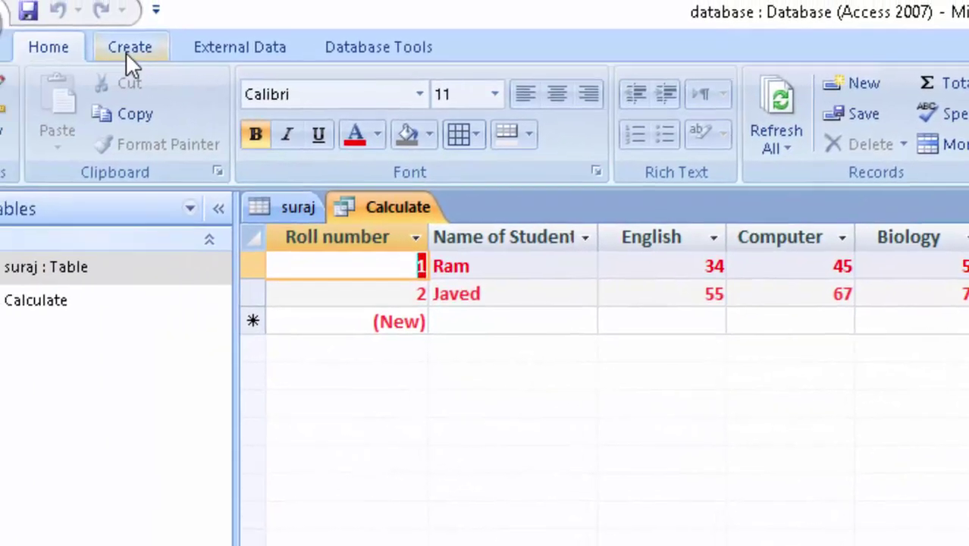
pyautogui.click(127, 55)
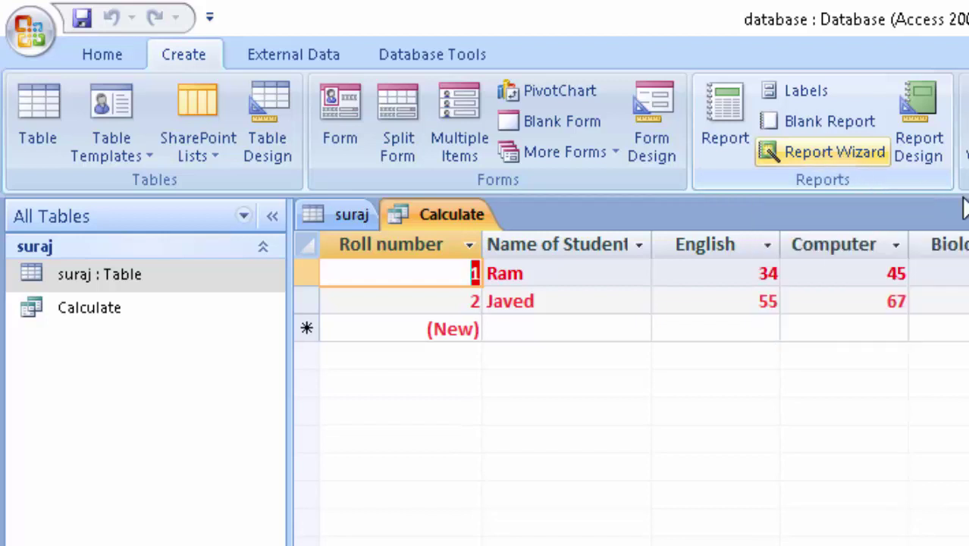
# Step: Run the Form Wizard with all Calculate fields in Columnar layout, opening Form1 in design view
pyautogui.click(544, 154)
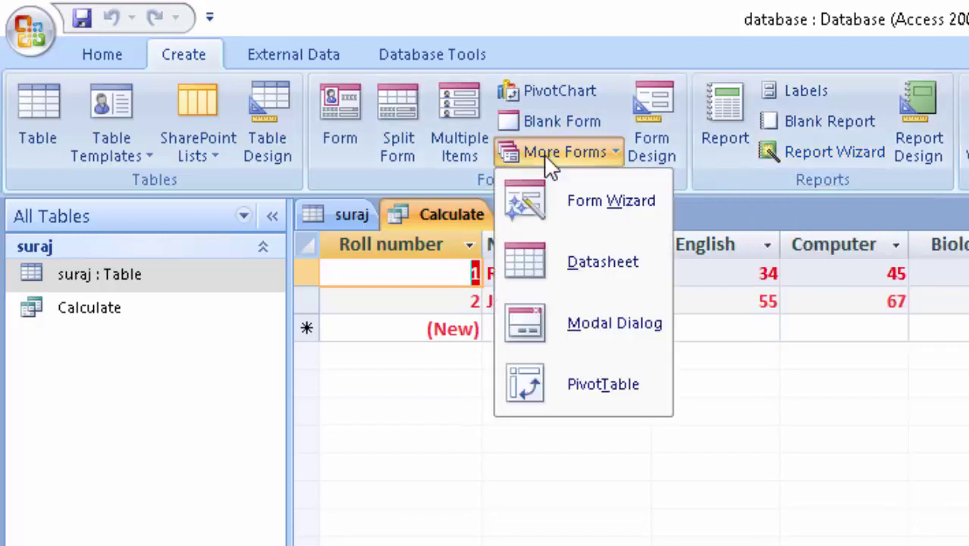
pyautogui.click(567, 201)
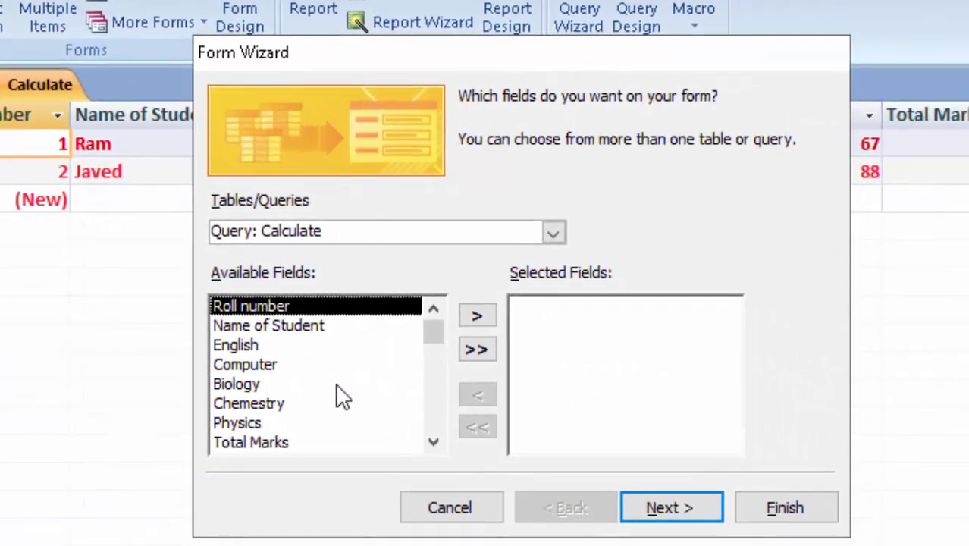
pyautogui.click(475, 353)
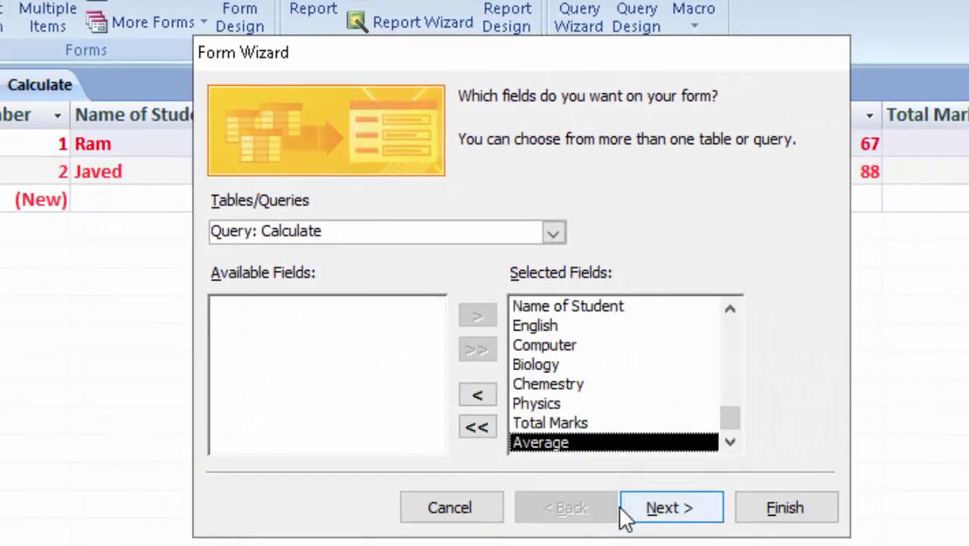
pyautogui.click(682, 512)
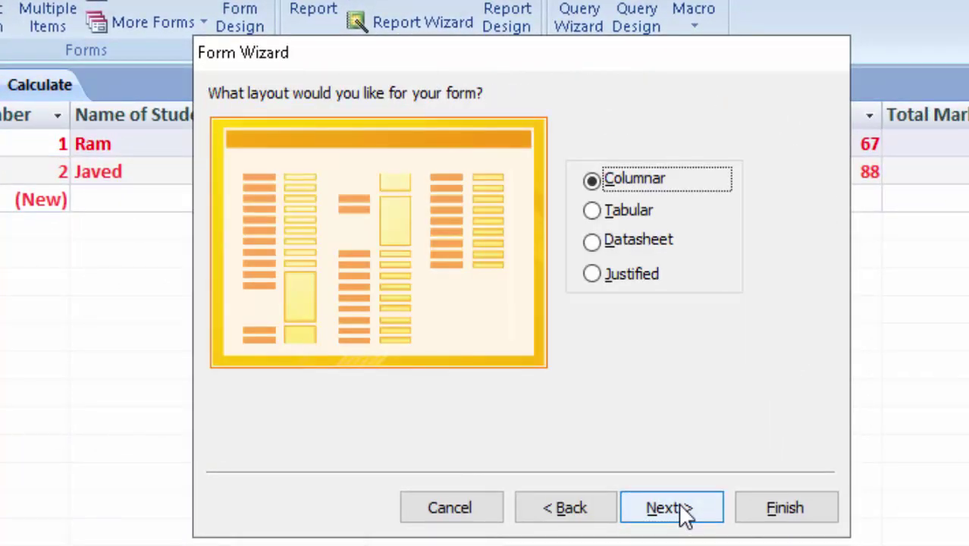
pyautogui.click(682, 511)
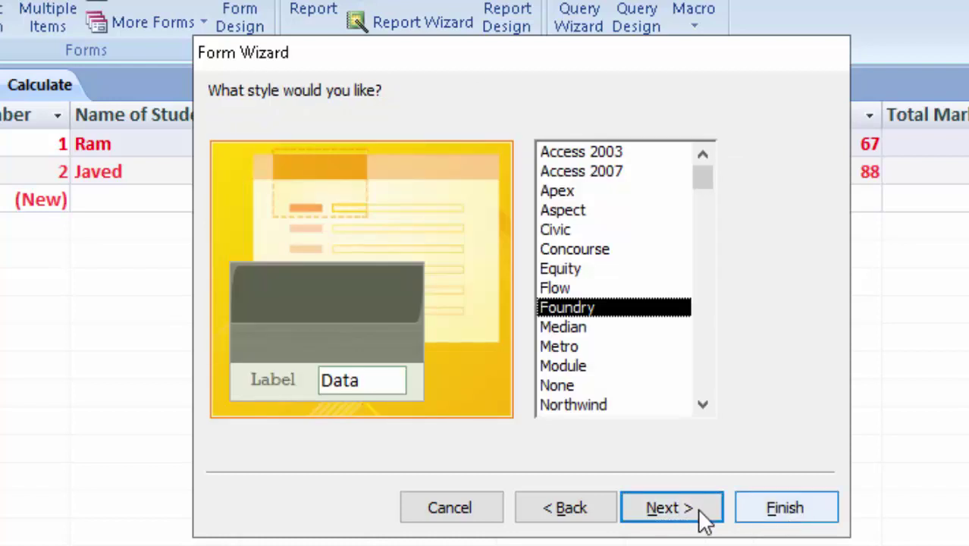
pyautogui.click(665, 518)
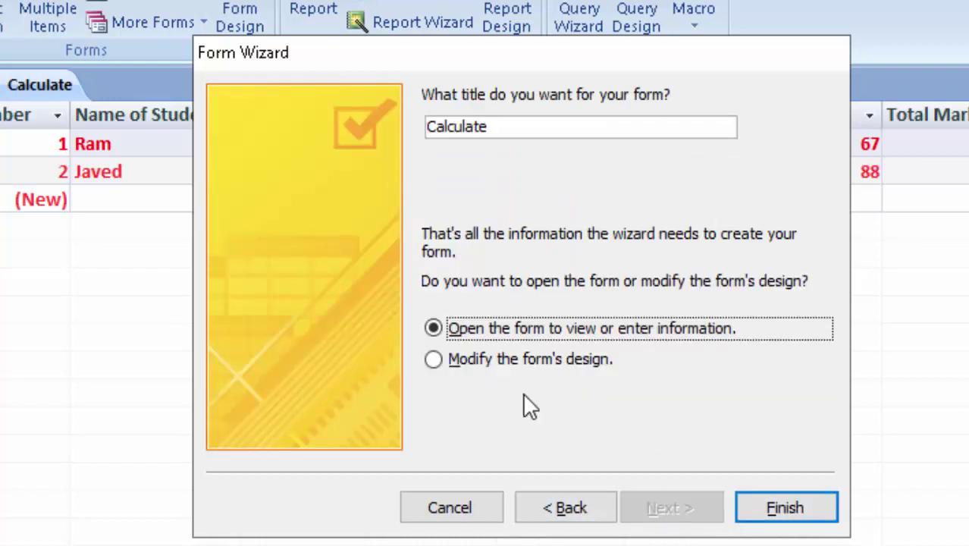
pyautogui.click(529, 358)
pyautogui.click(768, 501)
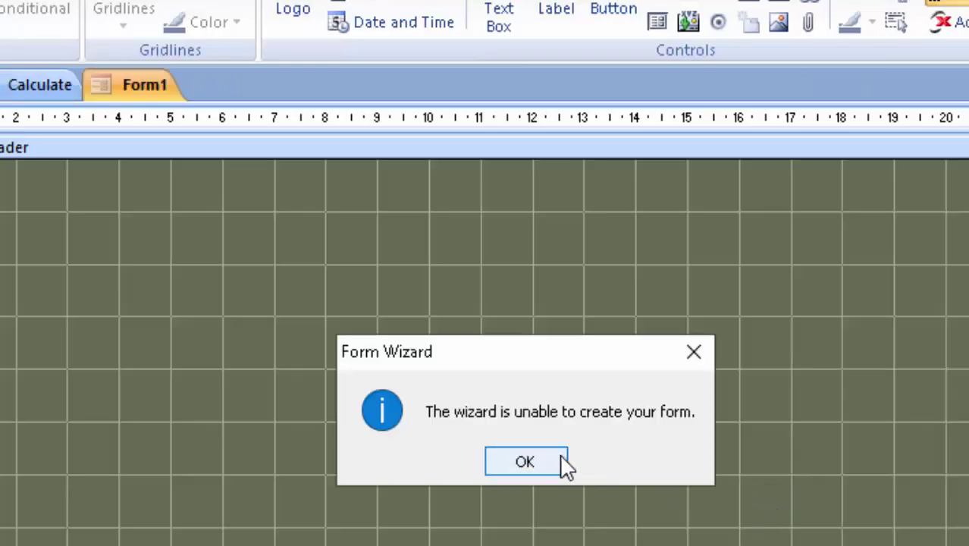
pyautogui.click(561, 460)
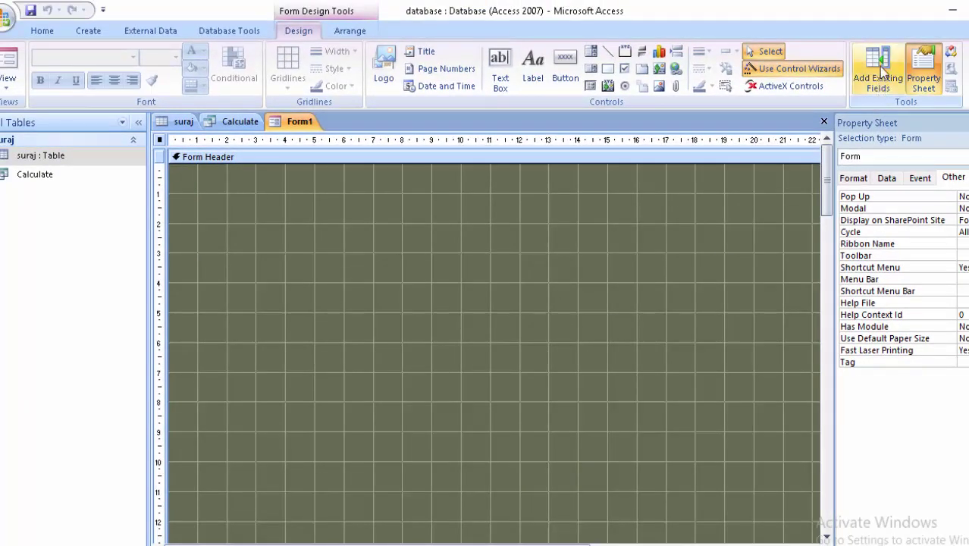
# Step: Place the Roll number, English and widened Name of Student fields at the top of the form
pyautogui.click(881, 70)
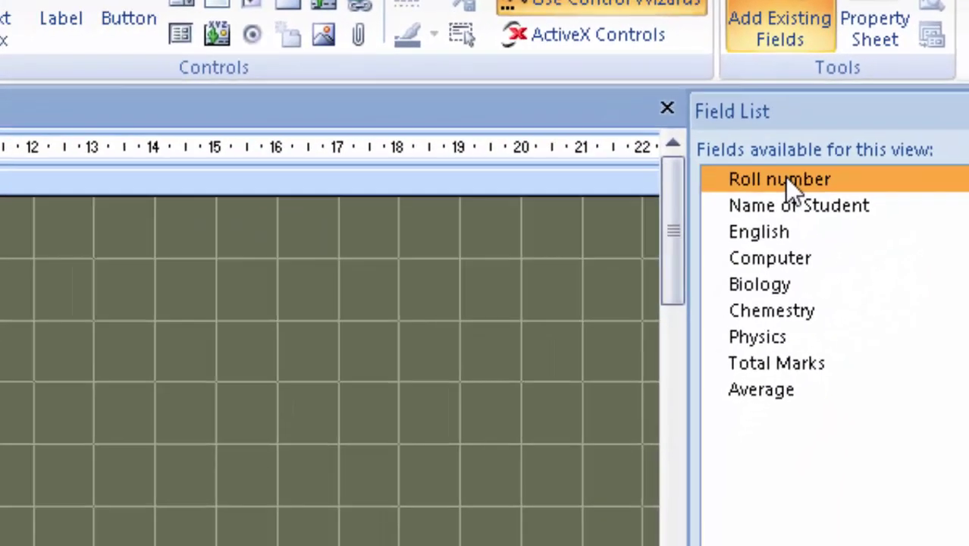
pyautogui.moveTo(739, 231); pyautogui.dragTo(435, 313)
pyautogui.moveTo(678, 171); pyautogui.dragTo(123, 180)
pyautogui.moveTo(203, 156); pyautogui.dragTo(203, 159)
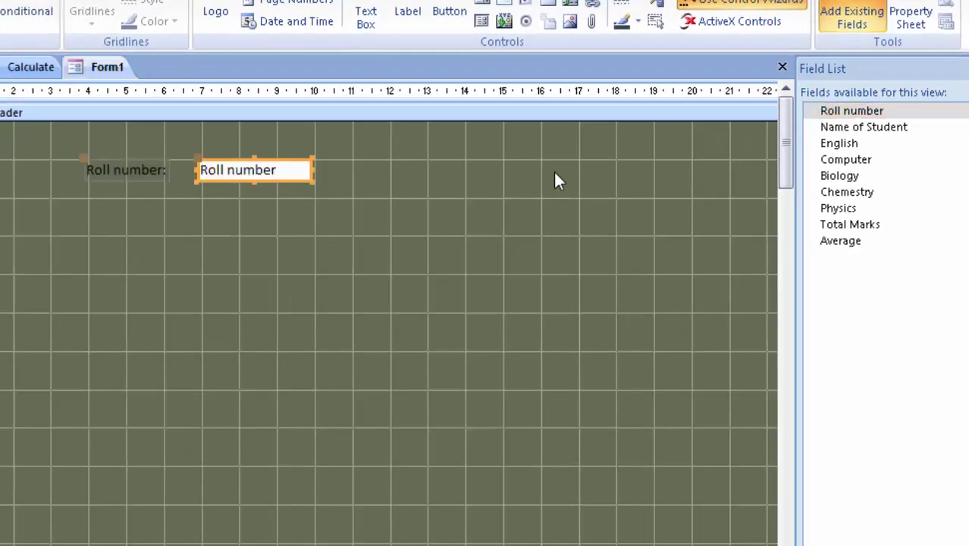
pyautogui.moveTo(852, 146); pyautogui.dragTo(570, 195)
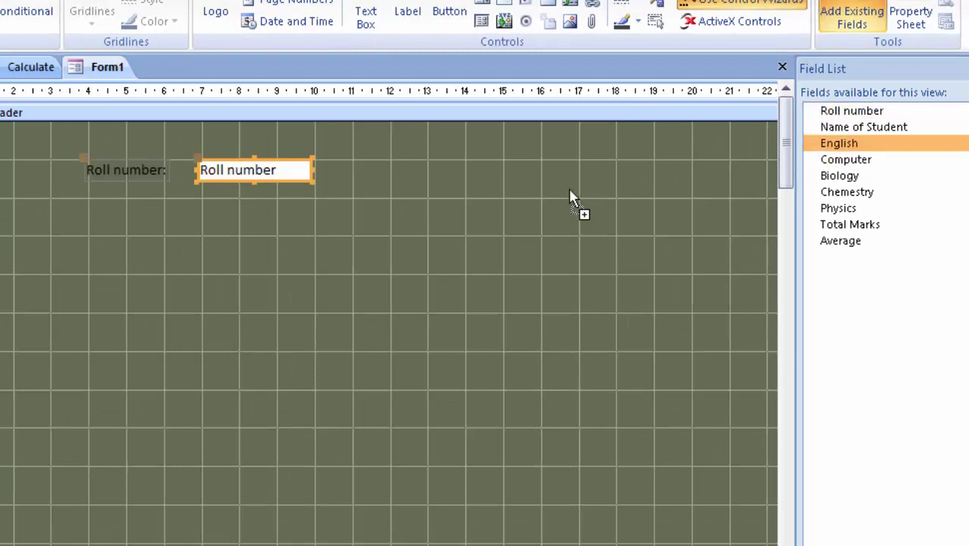
pyautogui.moveTo(438, 171)
pyautogui.mouseDown()
pyautogui.moveTo(329, 258)
pyautogui.moveTo(243, 219)
pyautogui.mouseUp()
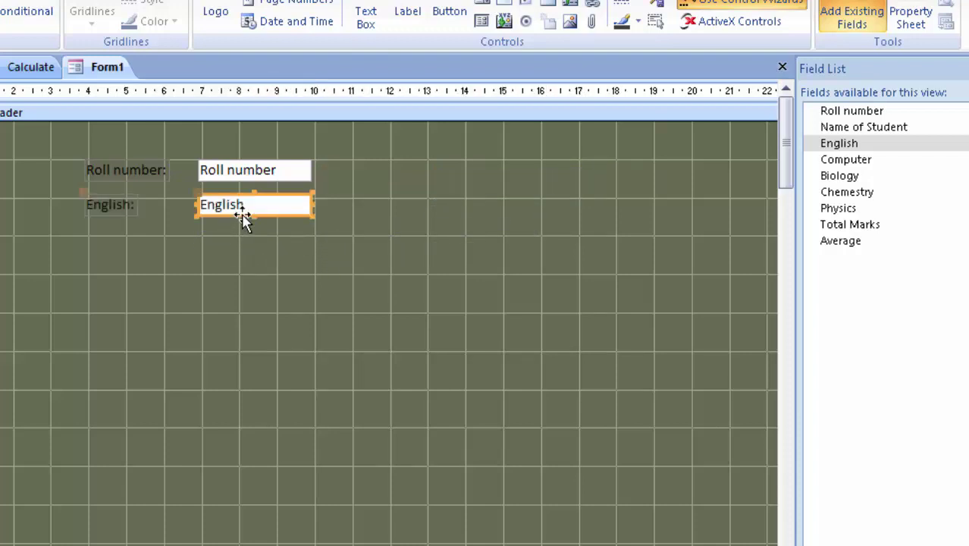
pyautogui.moveTo(944, 127)
pyautogui.mouseDown()
pyautogui.moveTo(366, 180)
pyautogui.moveTo(467, 186)
pyautogui.moveTo(407, 186)
pyautogui.mouseUp()
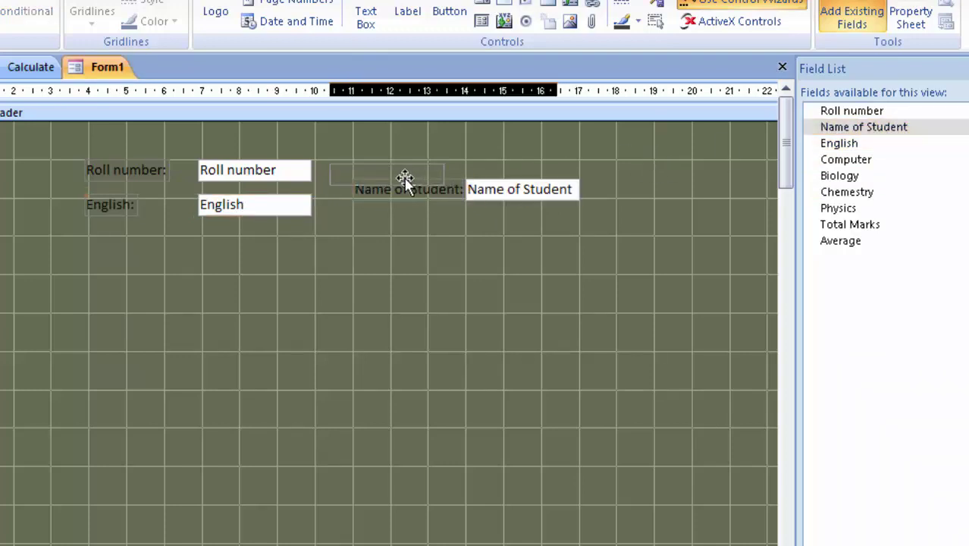
pyautogui.moveTo(559, 176); pyautogui.dragTo(596, 180)
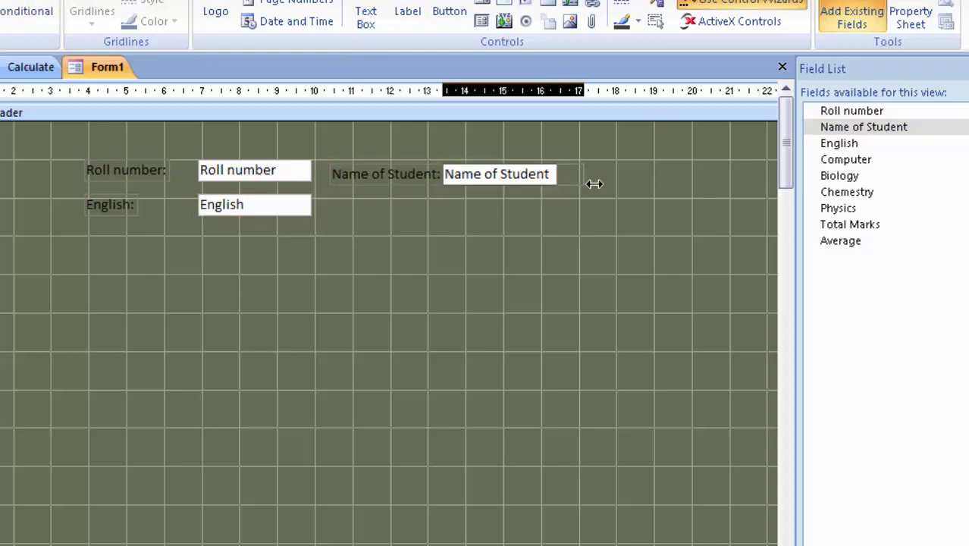
pyautogui.moveTo(442, 173); pyautogui.dragTo(458, 175)
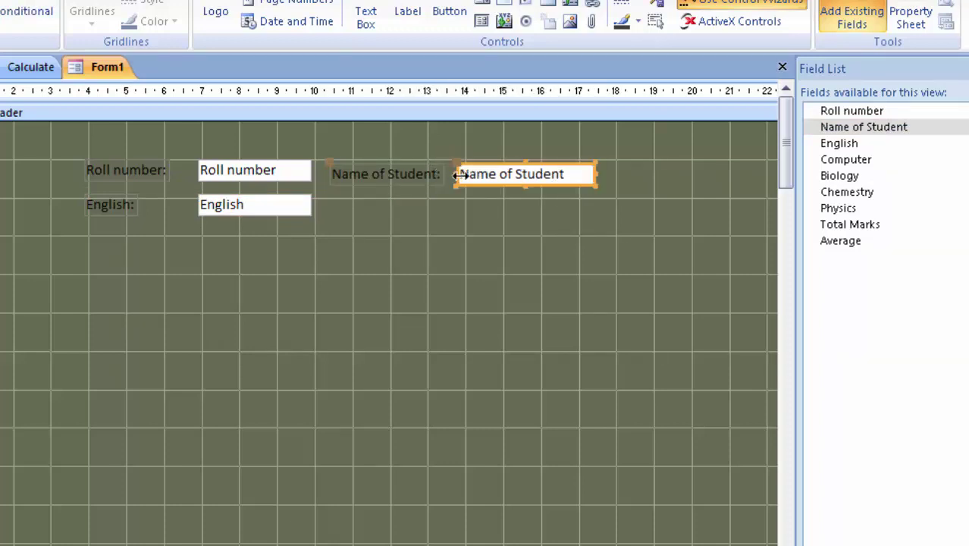
pyautogui.click(448, 229)
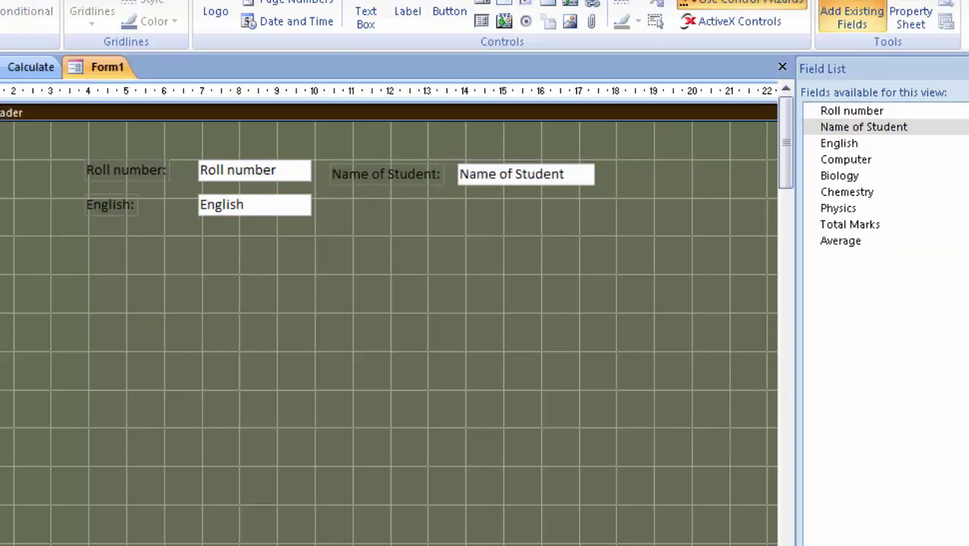
# Step: Add Computer, Biology, Chemestry and Physics fields in two aligned columns below them
pyautogui.moveTo(859, 160)
pyautogui.mouseDown()
pyautogui.moveTo(758, 241)
pyautogui.moveTo(366, 203)
pyautogui.mouseUp()
pyautogui.moveTo(317, 222); pyautogui.dragTo(366, 211)
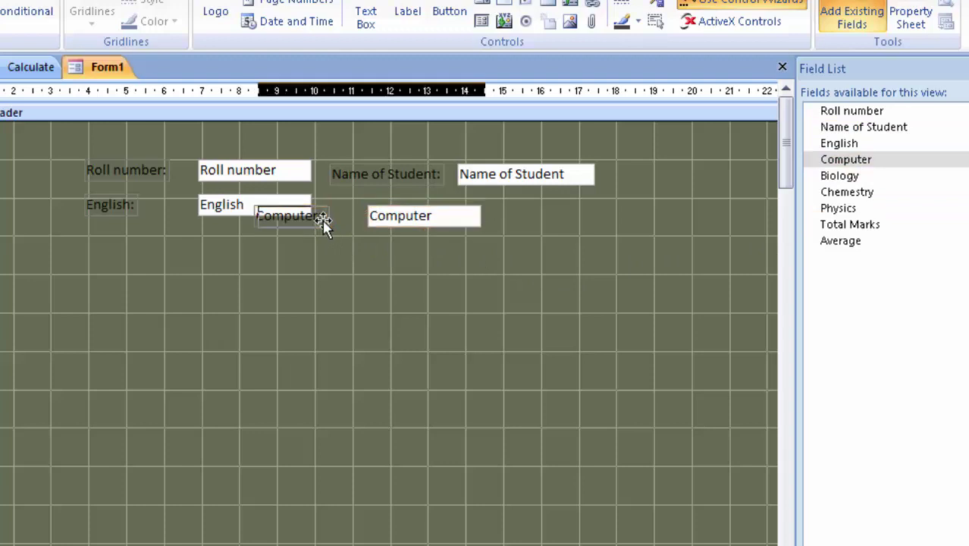
pyautogui.moveTo(459, 220)
pyautogui.mouseDown()
pyautogui.moveTo(525, 220)
pyautogui.moveTo(503, 213)
pyautogui.mouseUp()
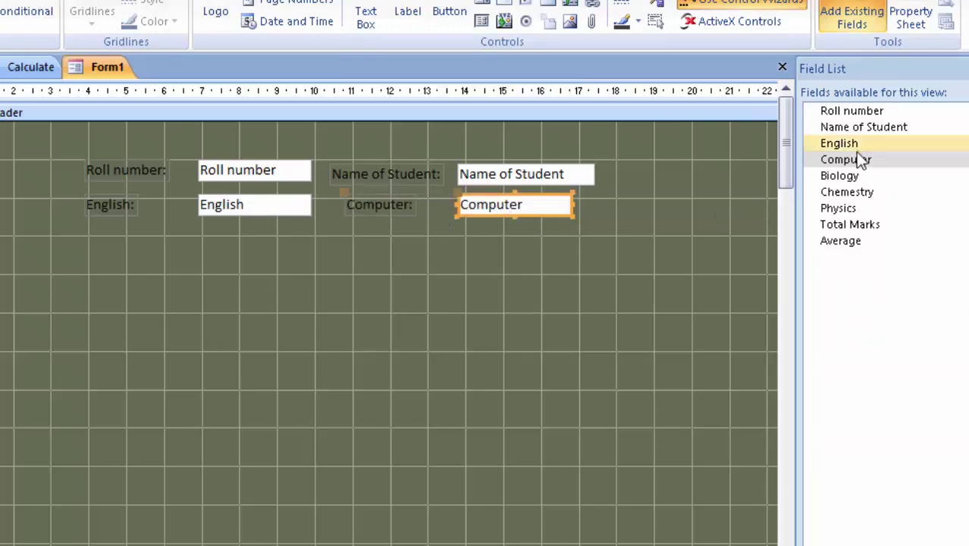
pyautogui.moveTo(834, 177); pyautogui.dragTo(598, 254)
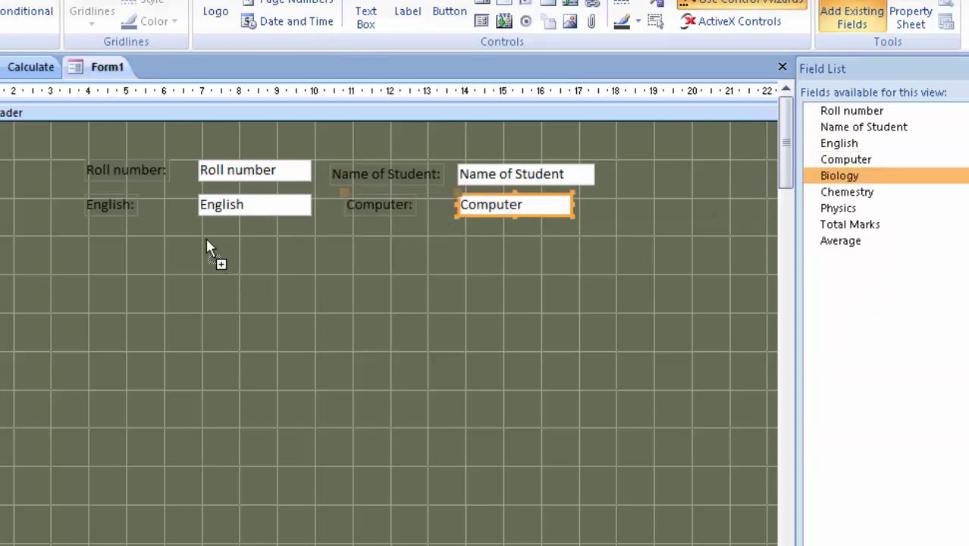
pyautogui.moveTo(206, 241); pyautogui.dragTo(205, 235)
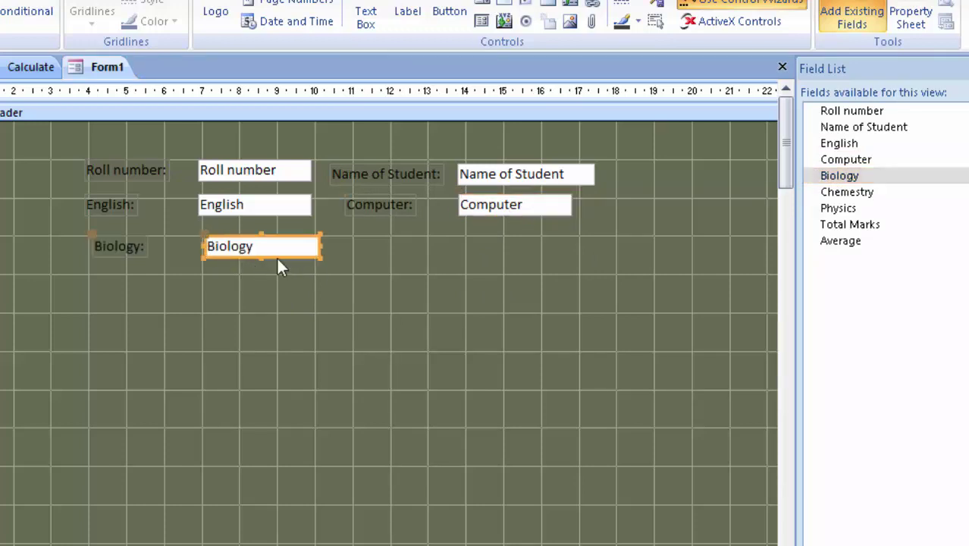
pyautogui.moveTo(275, 256); pyautogui.dragTo(268, 246)
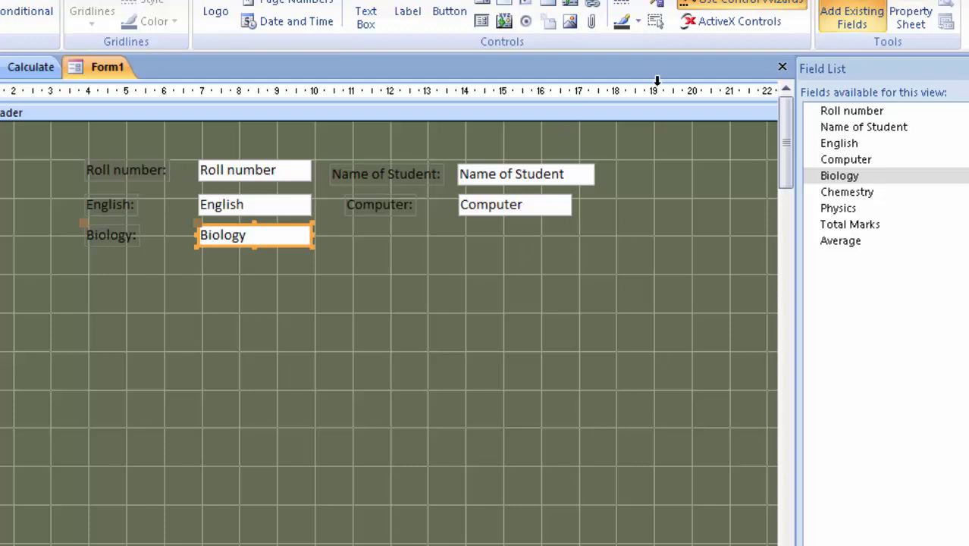
pyautogui.moveTo(861, 194); pyautogui.dragTo(573, 283)
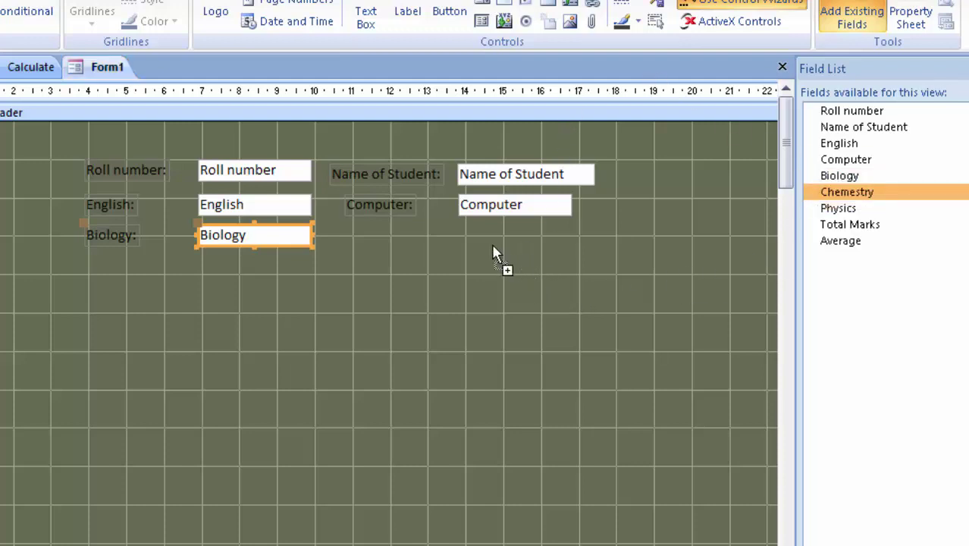
pyautogui.moveTo(476, 239); pyautogui.dragTo(501, 242)
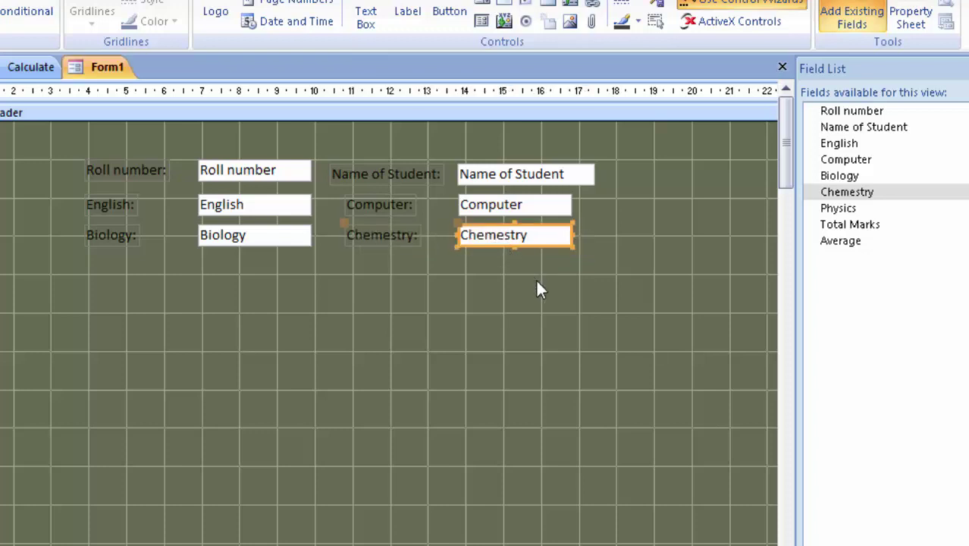
pyautogui.moveTo(837, 208); pyautogui.dragTo(422, 297)
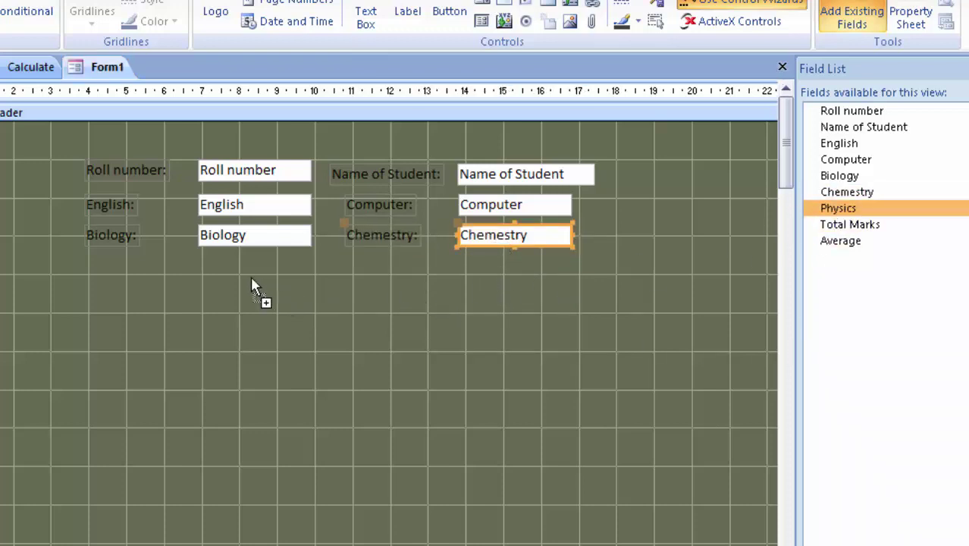
pyautogui.moveTo(211, 266); pyautogui.dragTo(207, 262)
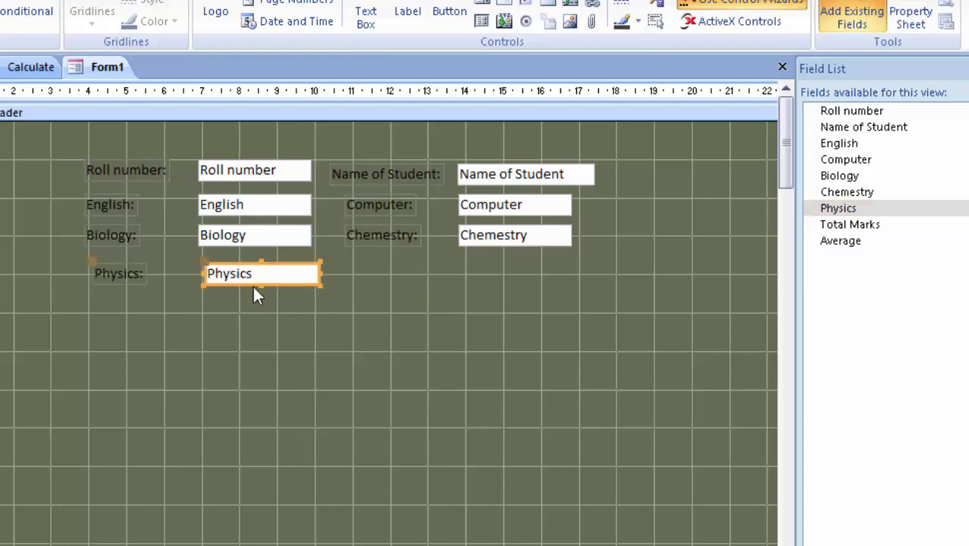
pyautogui.moveTo(252, 283); pyautogui.dragTo(244, 274)
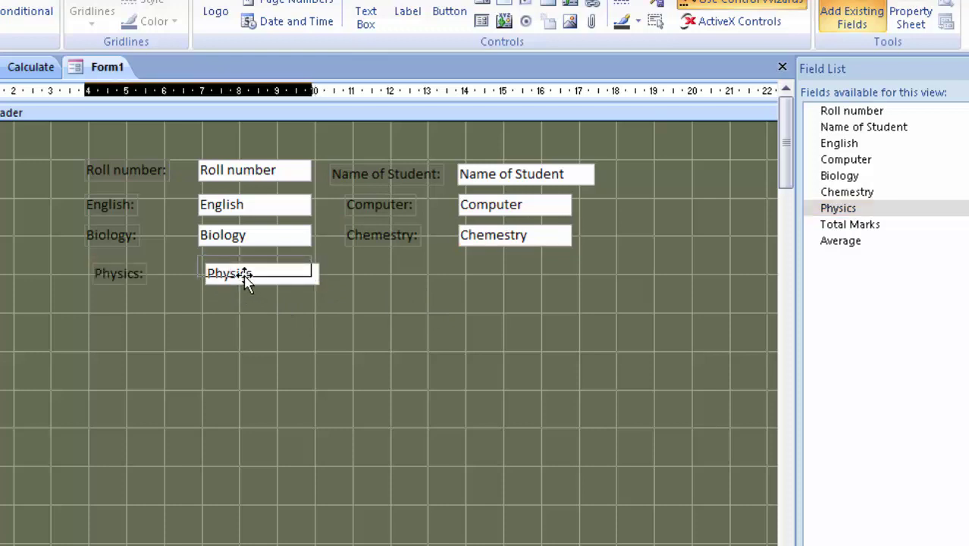
# Step: Add Total Marks and Average near the bottom of the form, lined up together
pyautogui.moveTo(910, 226); pyautogui.dragTo(676, 299)
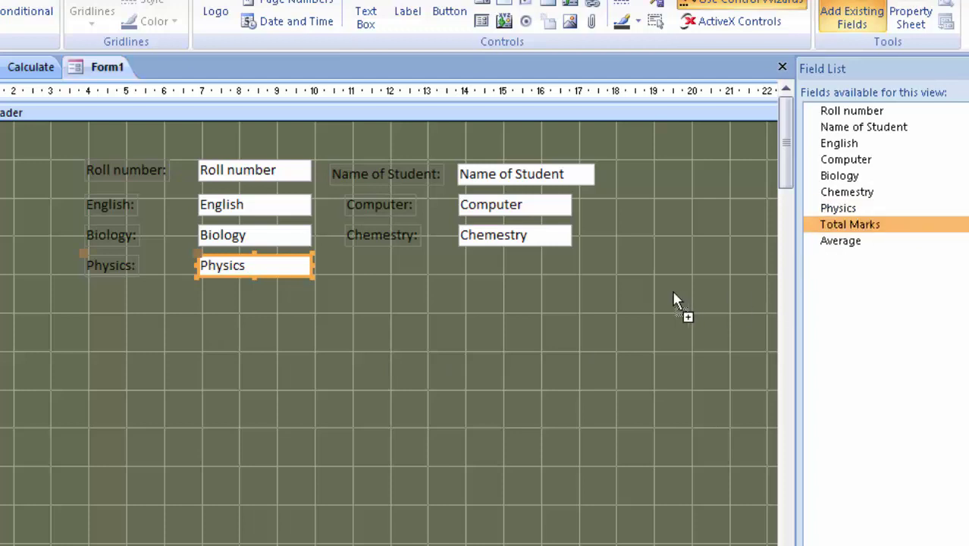
pyautogui.moveTo(310, 336)
pyautogui.mouseDown()
pyautogui.moveTo(653, 532)
pyautogui.moveTo(637, 533)
pyautogui.mouseUp()
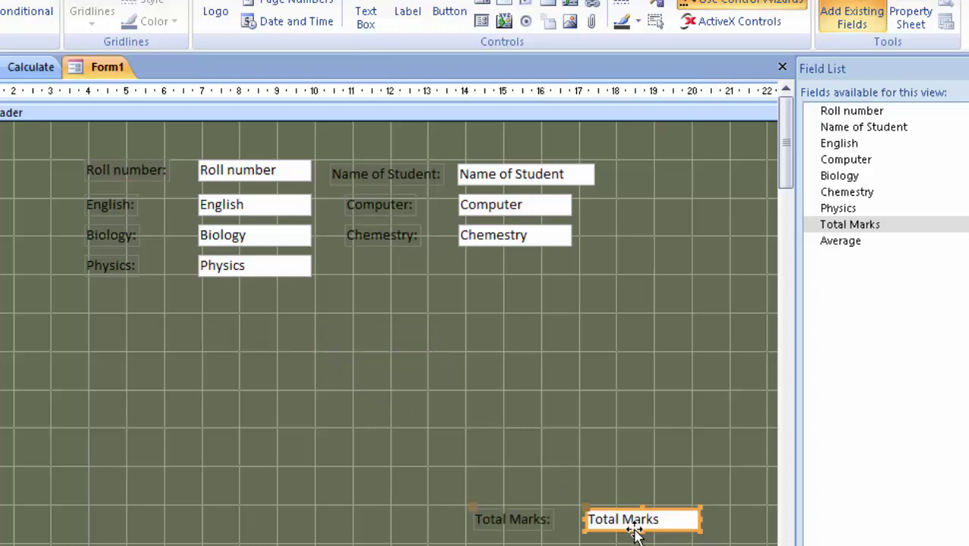
pyautogui.moveTo(841, 239); pyautogui.dragTo(563, 443)
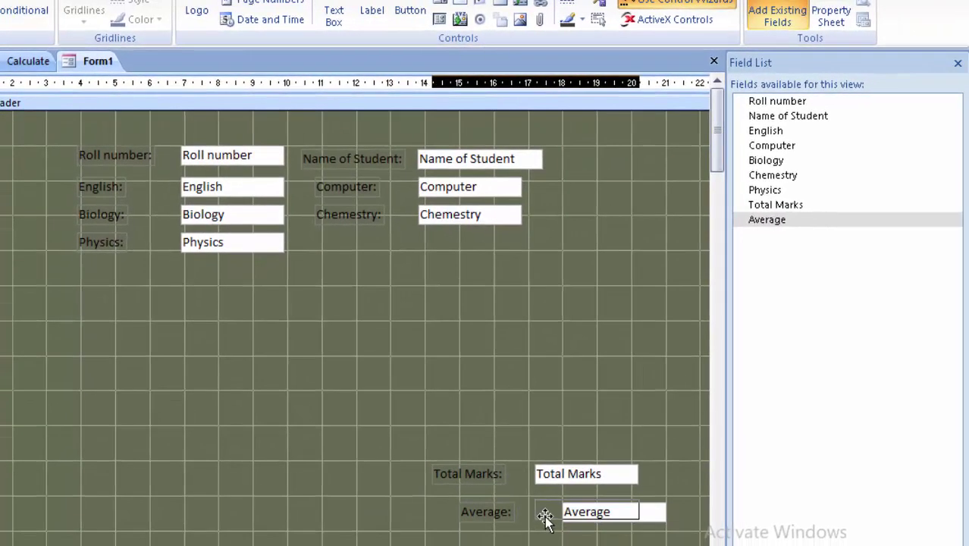
pyautogui.click(551, 512)
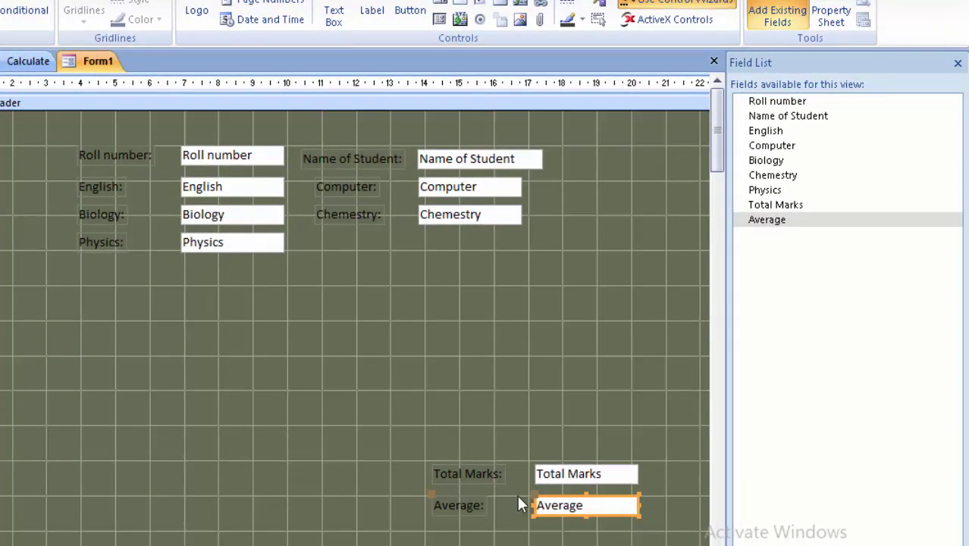
pyautogui.click(240, 398)
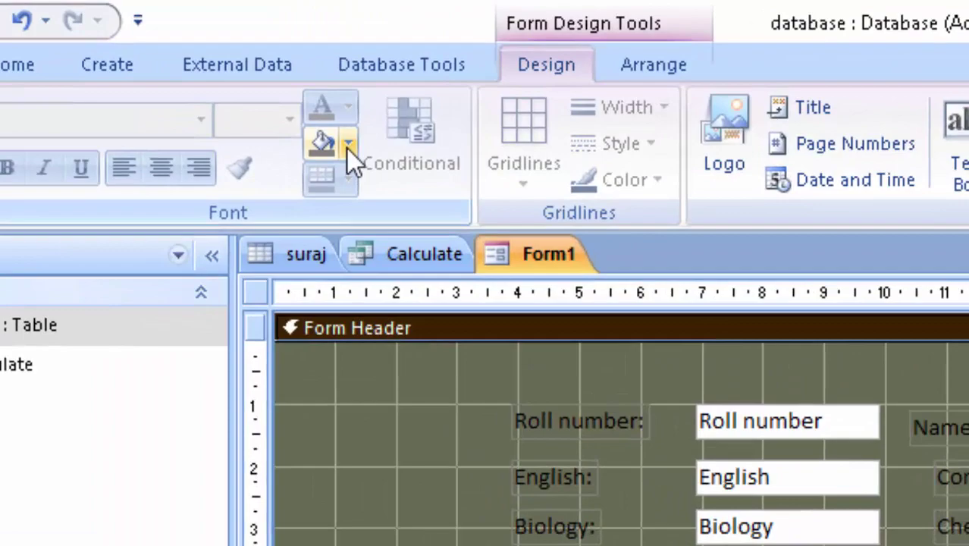
# Step: Fill the form header light orange, make every control bold, and move the group lower
pyautogui.click(347, 144)
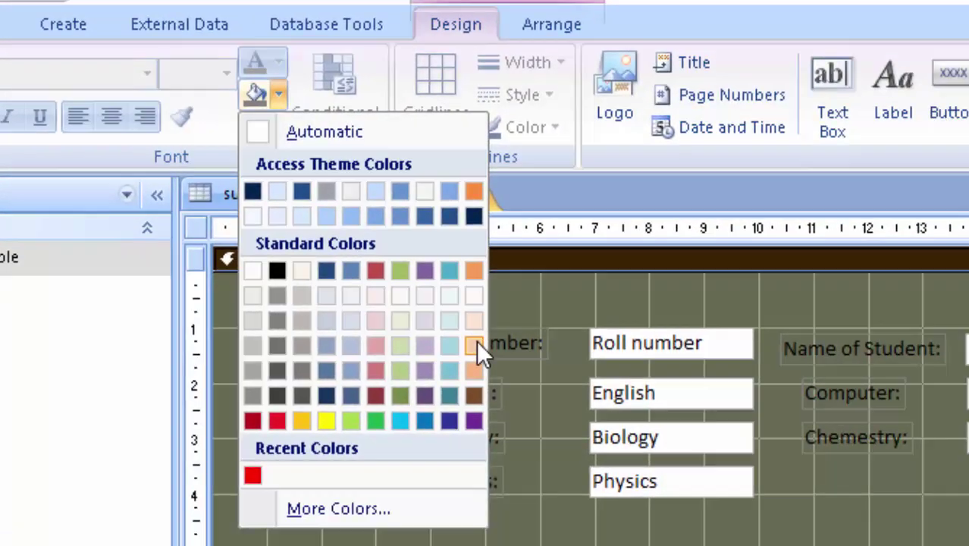
pyautogui.click(568, 424)
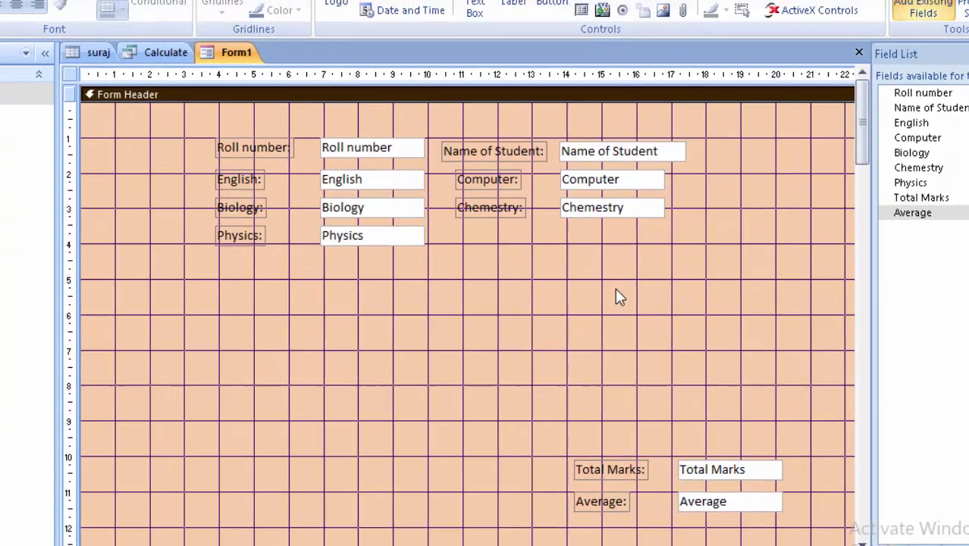
pyautogui.hotkey('ctrl', 'a')
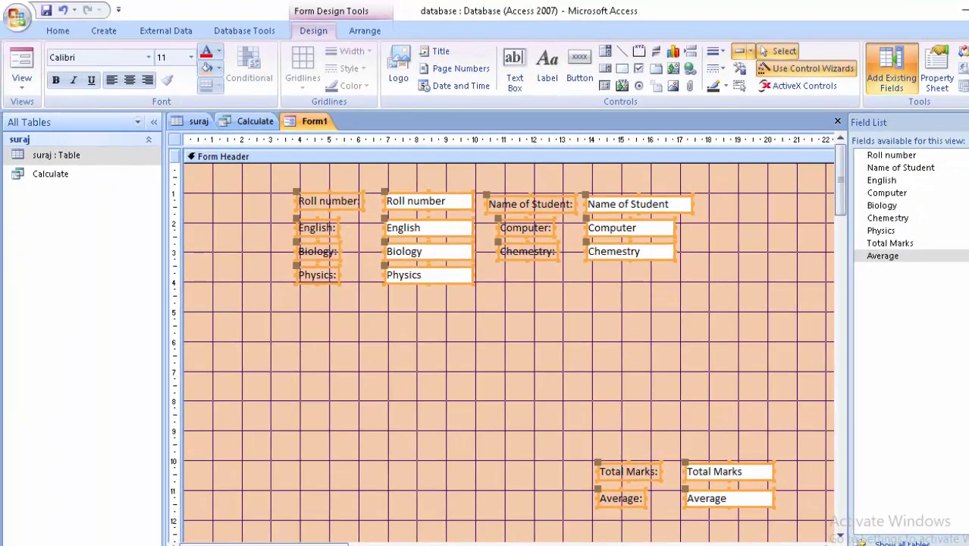
pyautogui.click(55, 81)
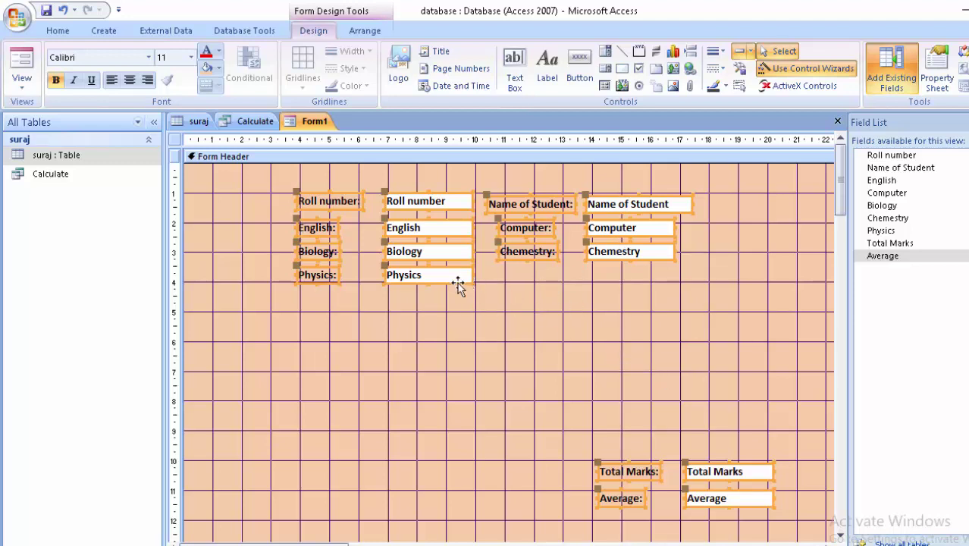
pyautogui.moveTo(459, 284); pyautogui.dragTo(455, 355)
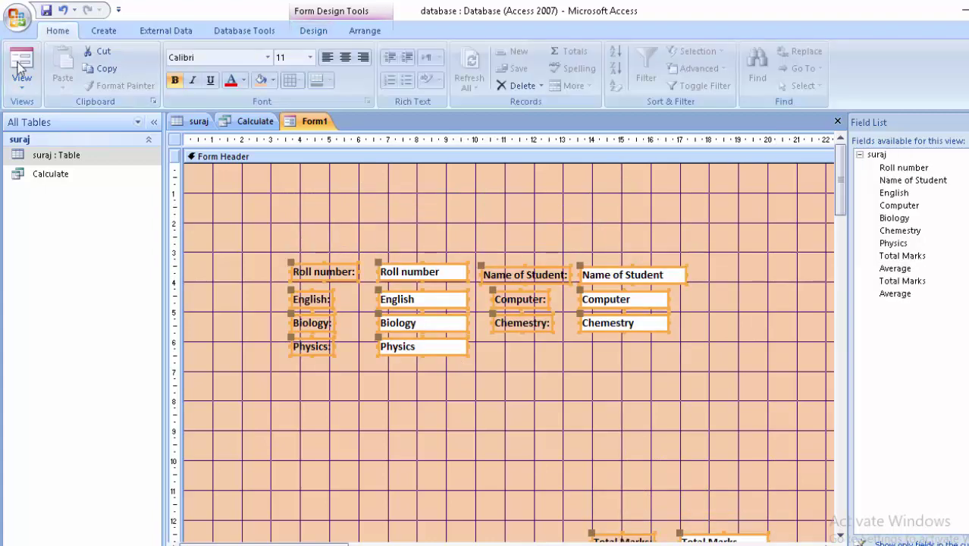
# Step: Preview the form's marks data in Form view, then return to Design view
pyautogui.click(10, 62)
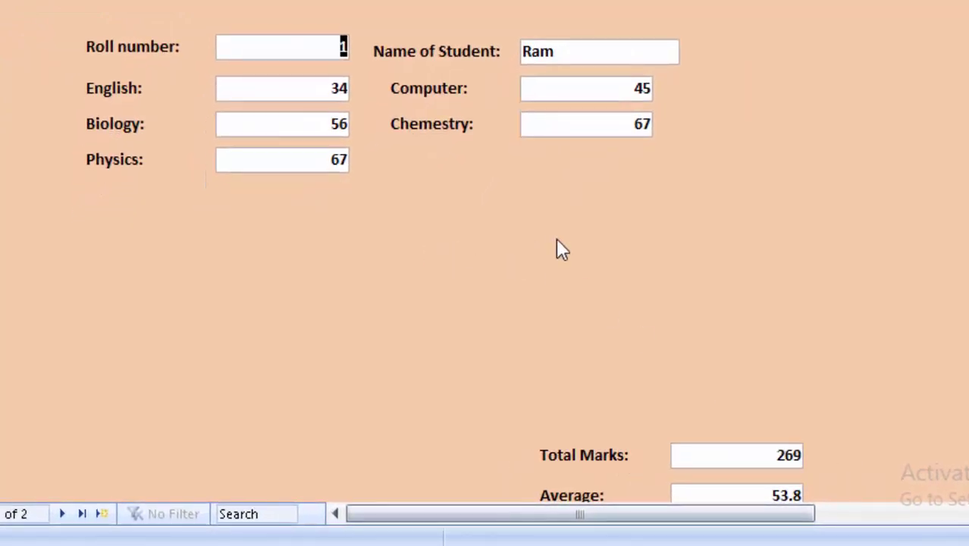
pyautogui.click(21, 76)
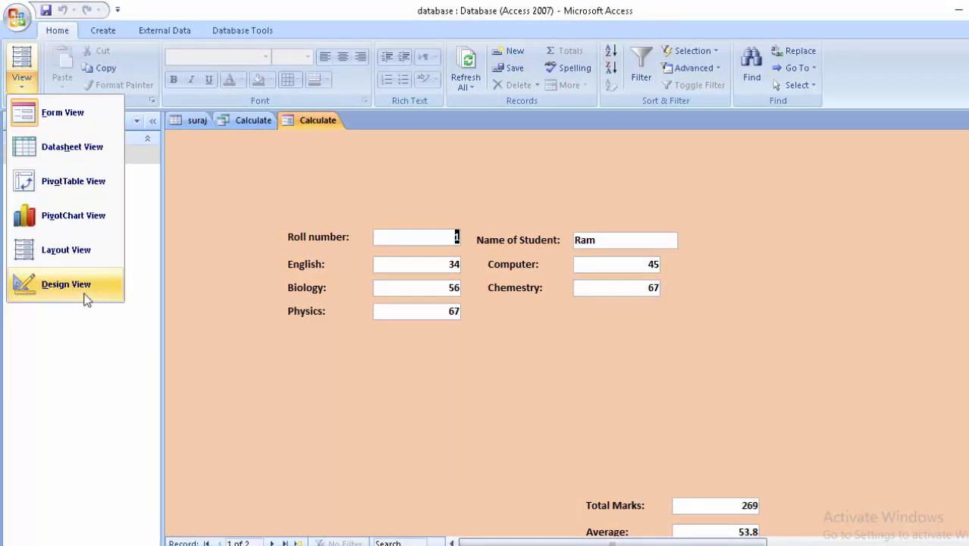
pyautogui.click(86, 299)
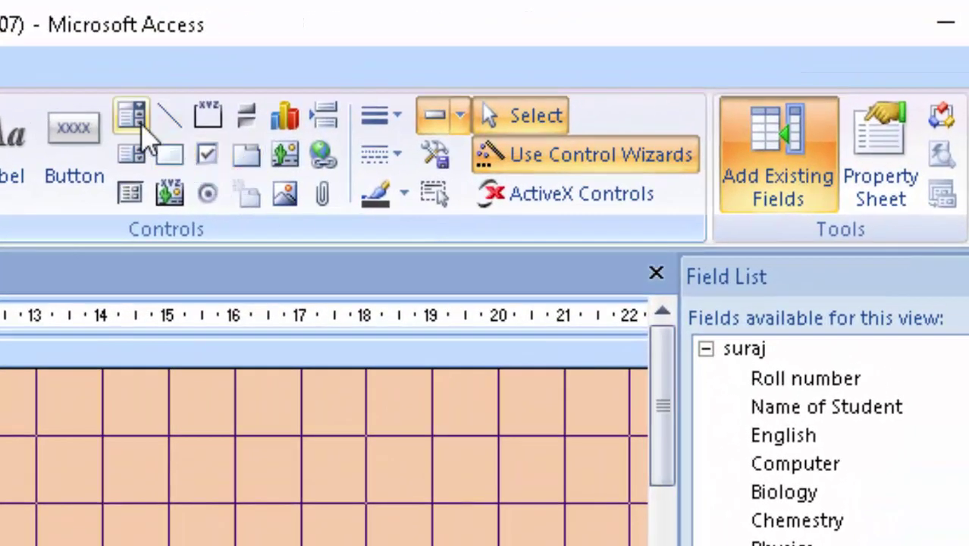
# Step: Draw a combo box in the form header set to find a record on the form
pyautogui.click(132, 118)
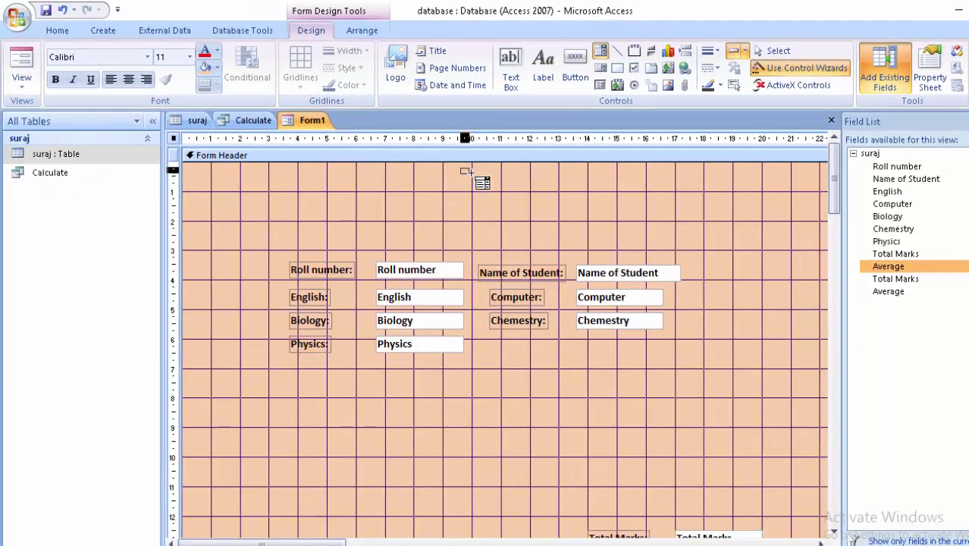
pyautogui.moveTo(460, 167)
pyautogui.mouseDown()
pyautogui.moveTo(525, 196)
pyautogui.moveTo(580, 192)
pyautogui.mouseUp()
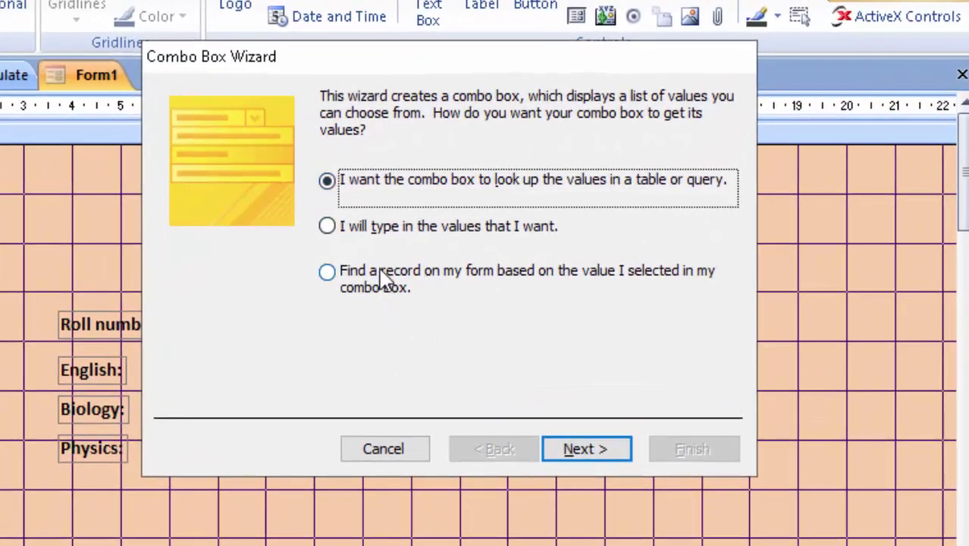
pyautogui.click(381, 278)
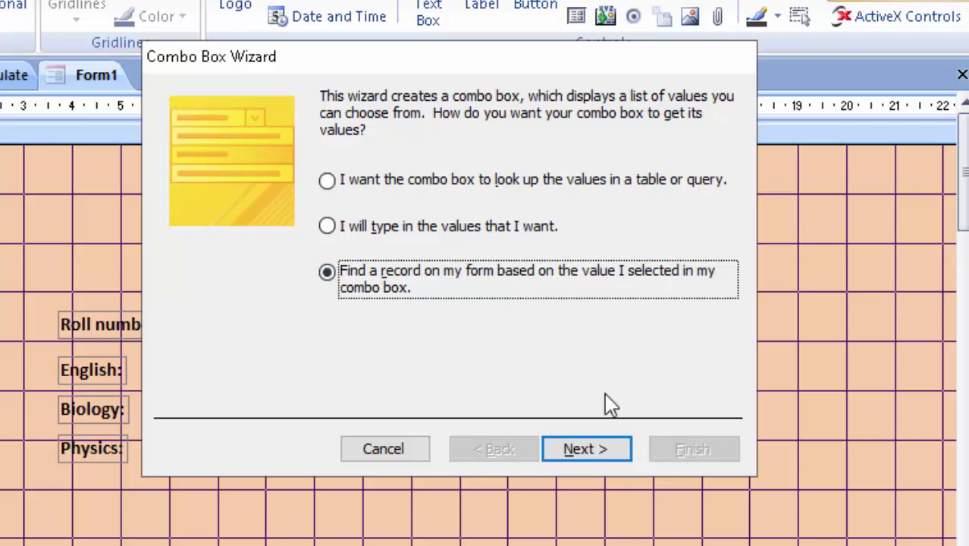
pyautogui.click(595, 453)
pyautogui.click(595, 454)
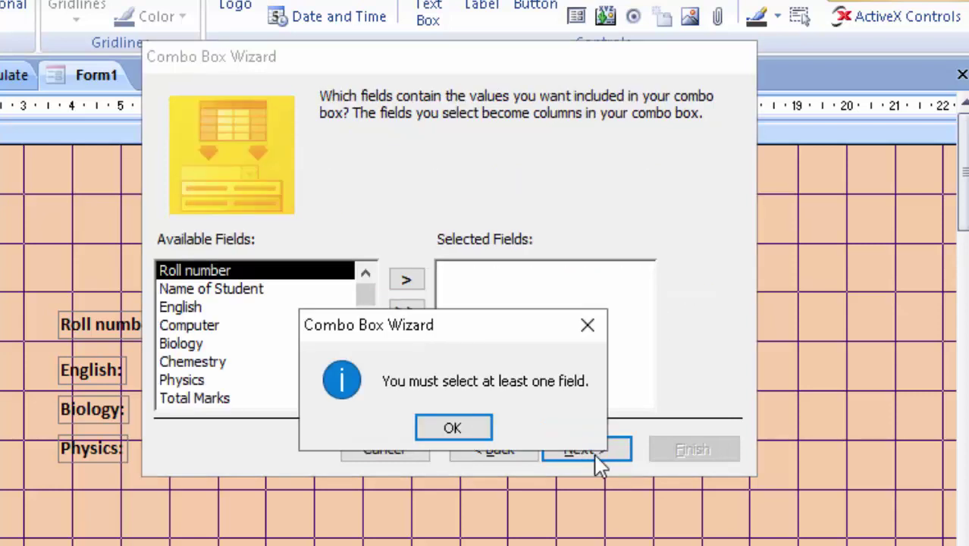
pyautogui.click(485, 432)
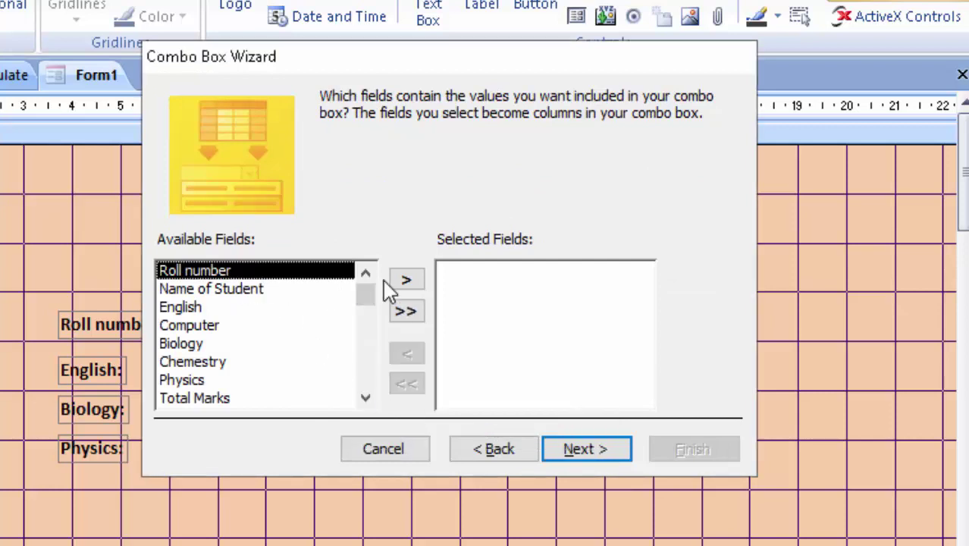
# Step: Base the combo box on the Roll number field and label it 'Roll number'
pyautogui.click(405, 280)
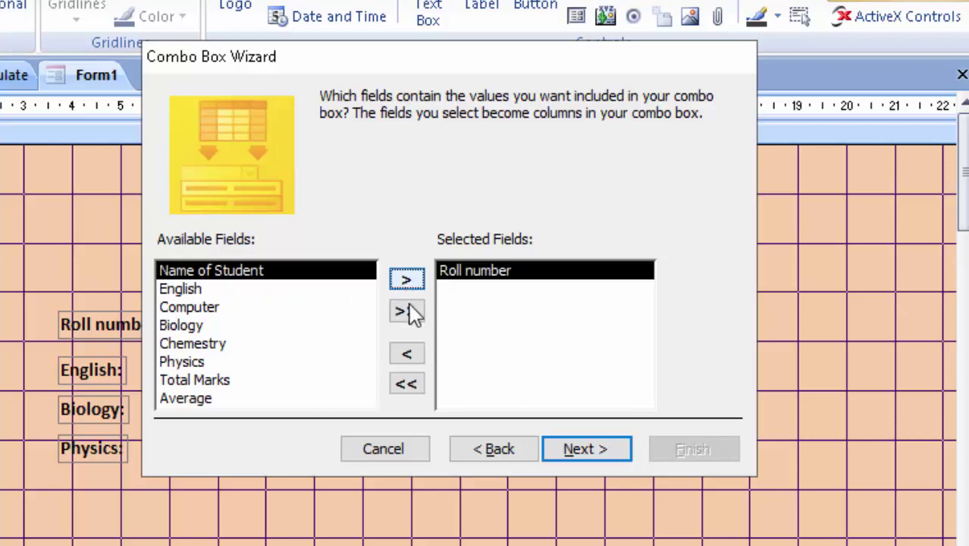
pyautogui.click(576, 464)
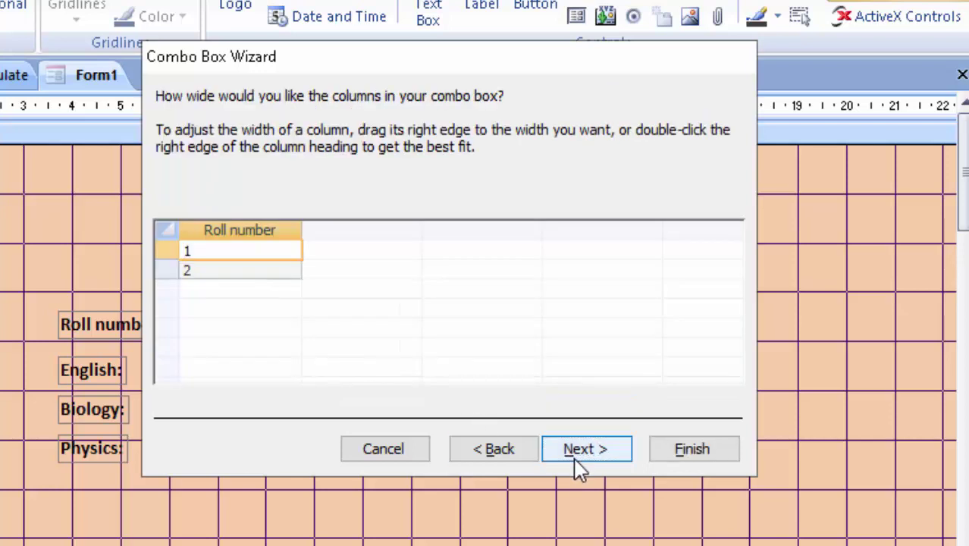
pyautogui.click(574, 463)
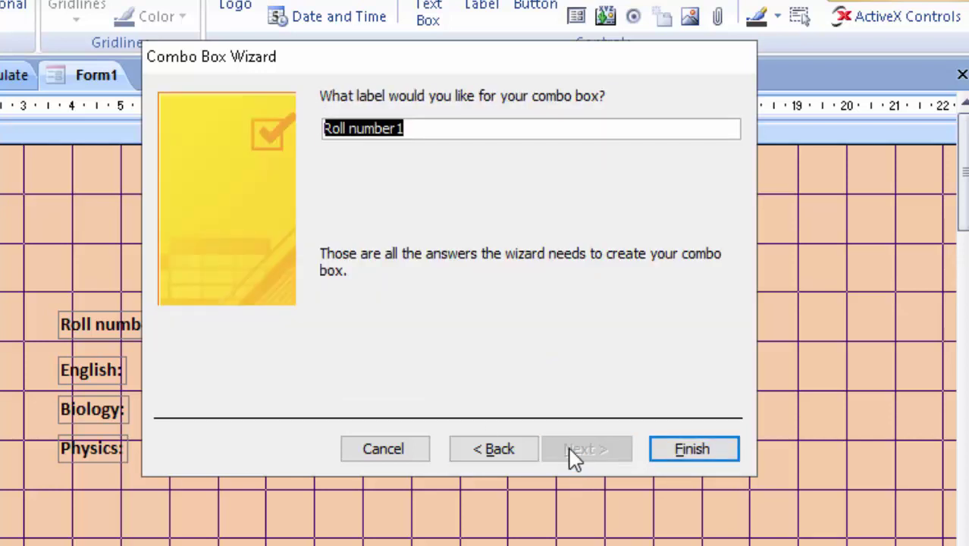
pyautogui.press('End')
pyautogui.press('BackSpace')
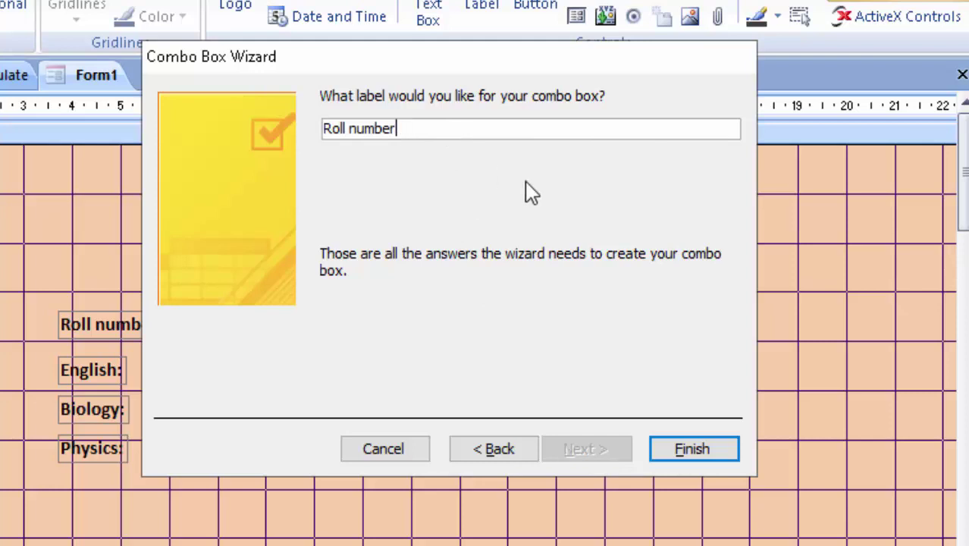
pyautogui.click(726, 455)
# Step: Resize the combo box and fill it and its Roll number label yellow
pyautogui.moveTo(544, 204); pyautogui.dragTo(545, 192)
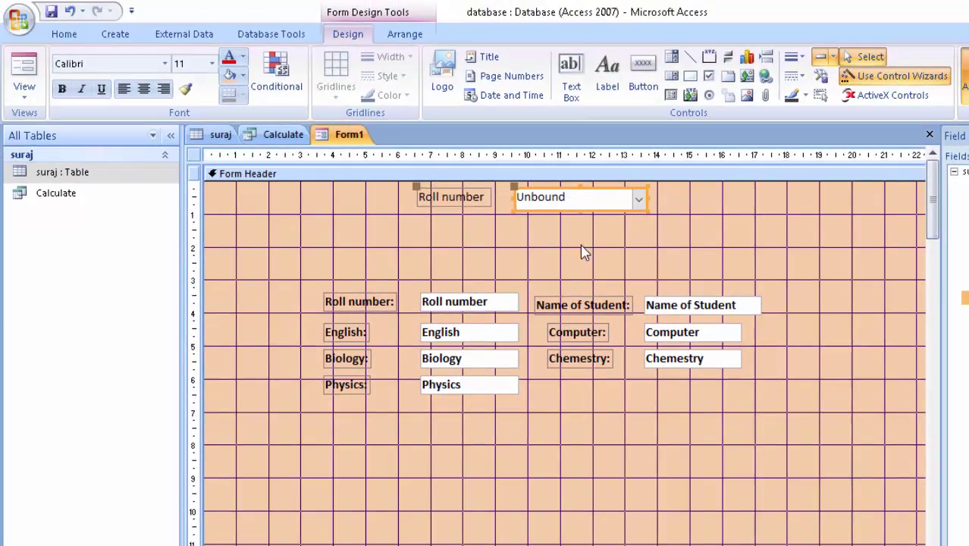
pyautogui.moveTo(612, 231); pyautogui.dragTo(427, 185)
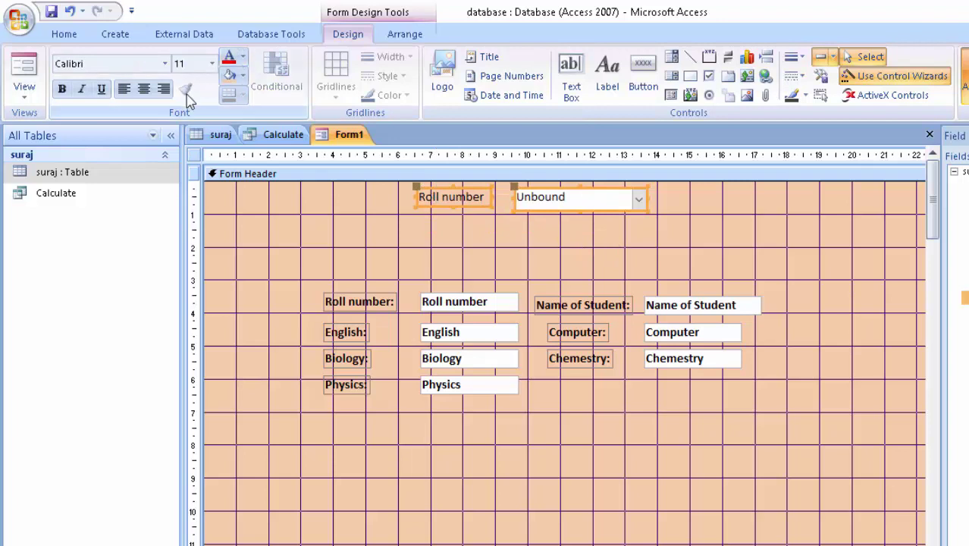
pyautogui.click(241, 75)
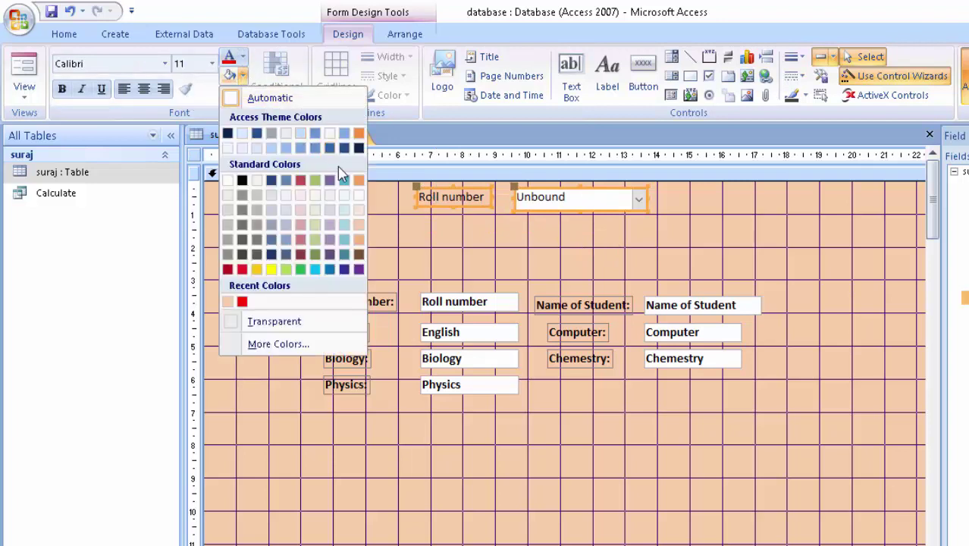
pyautogui.click(270, 270)
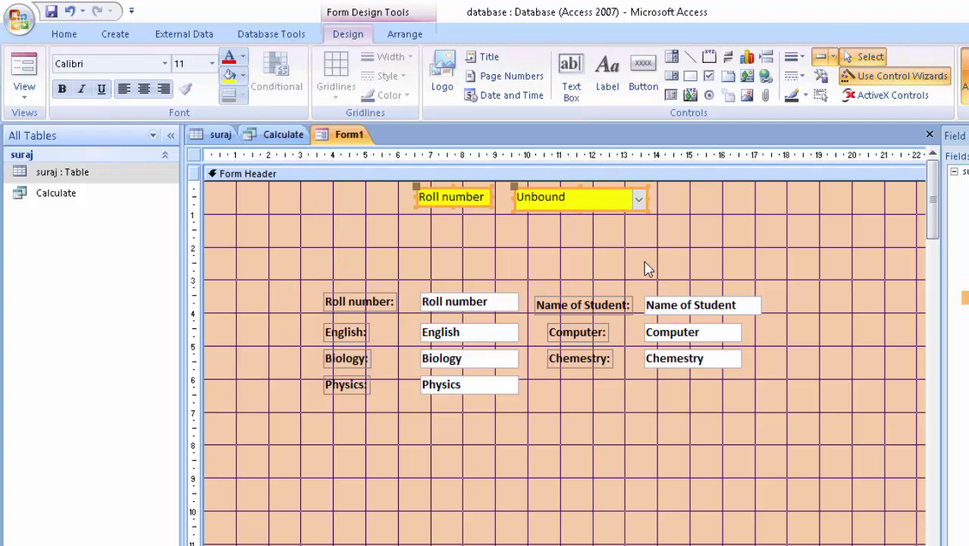
pyautogui.click(650, 241)
pyautogui.click(25, 62)
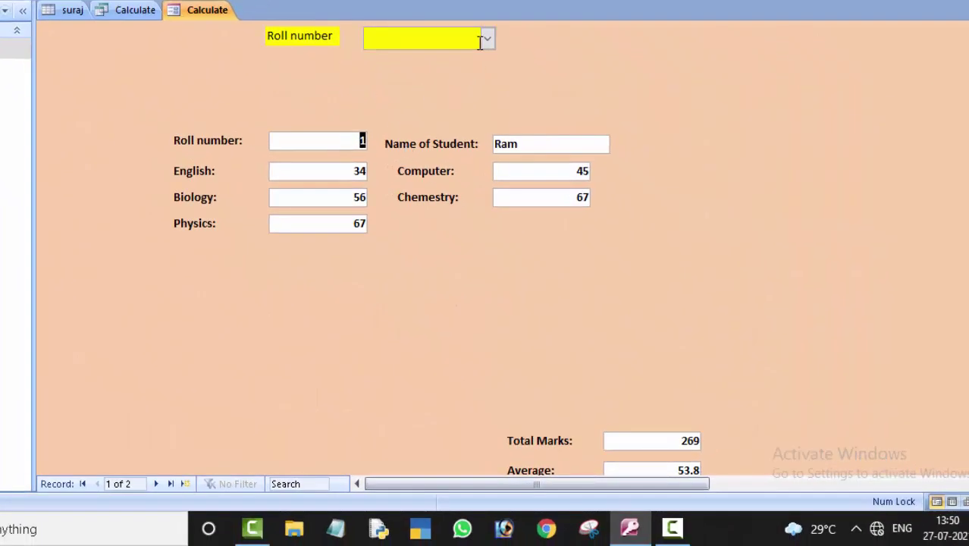
# Step: Pick roll number 2 in the finder to load that record, then return to Design view
pyautogui.click(487, 38)
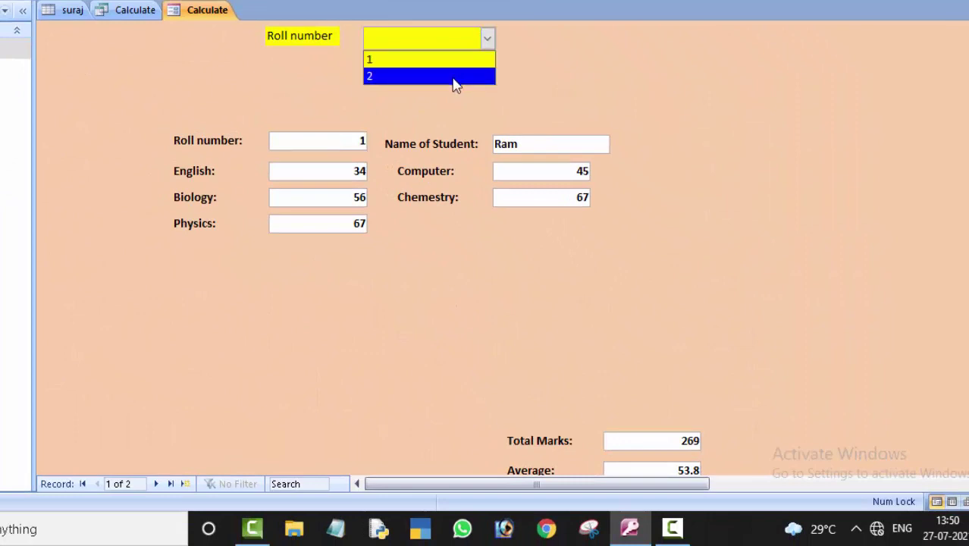
pyautogui.click(453, 76)
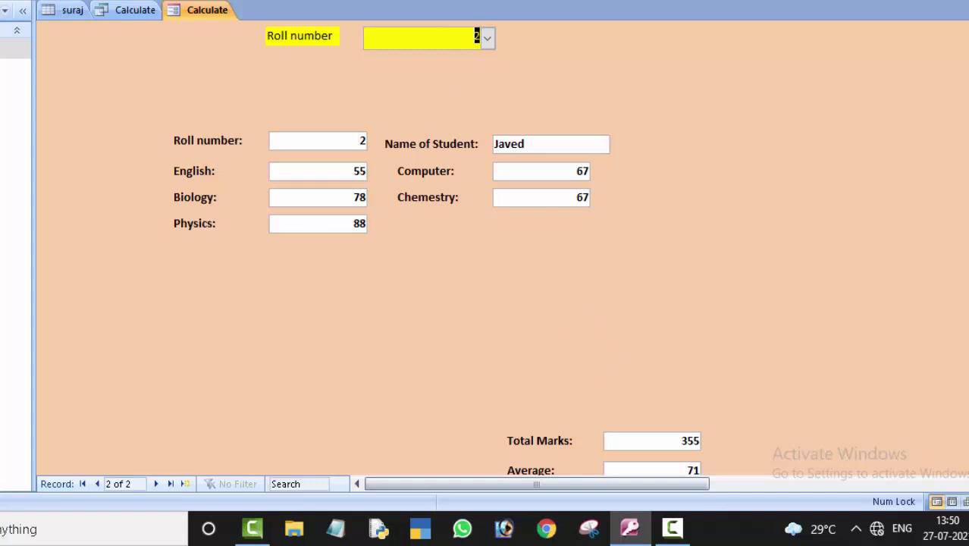
pyautogui.hotkey('ctrl', '.')
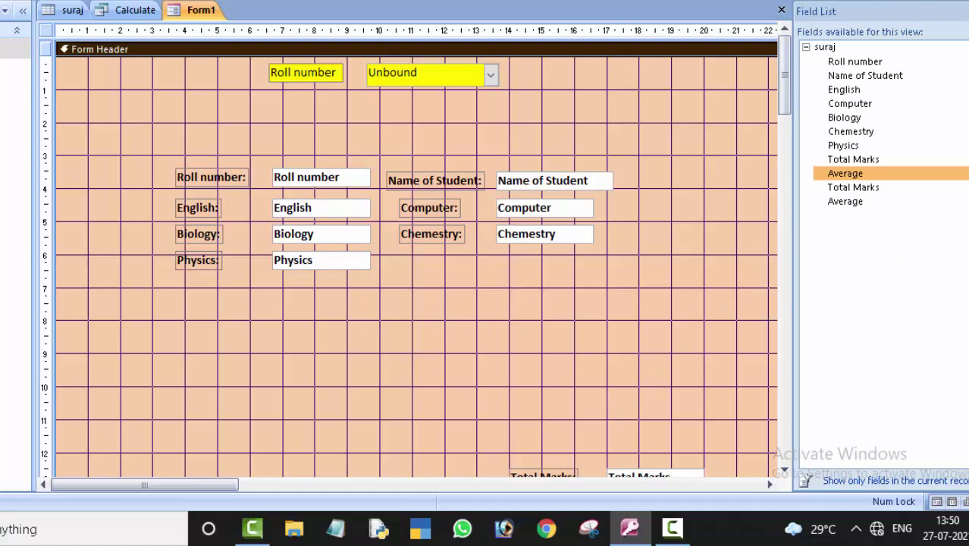
# Step: Show all of the Form Header's properties in the Property Sheet, then switch to Form view
pyautogui.press('F4')
pyautogui.click(671, 110)
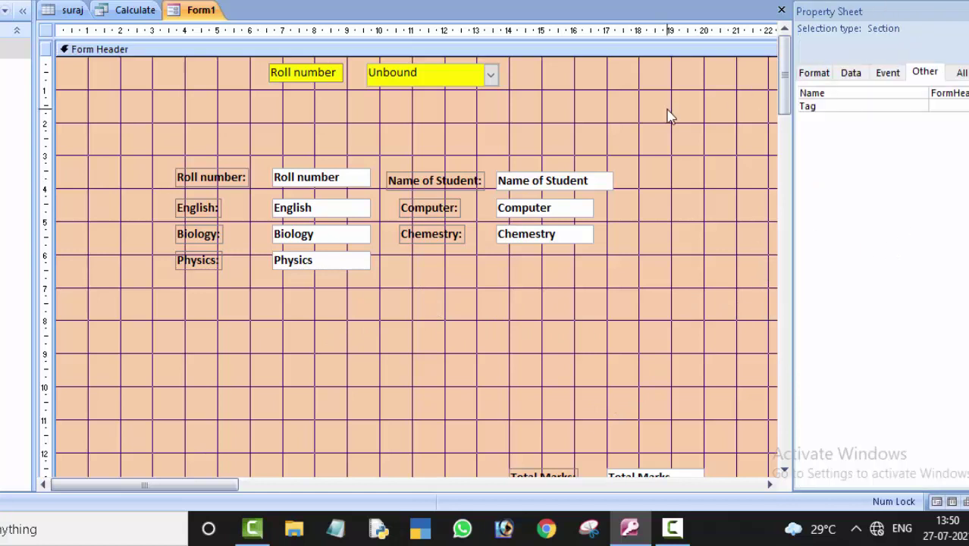
pyautogui.click(961, 72)
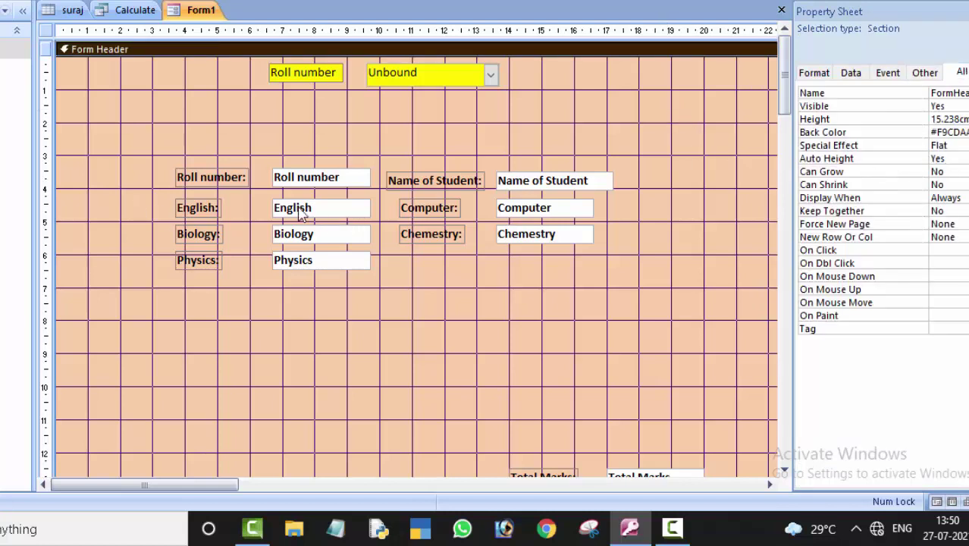
pyautogui.press('F5')
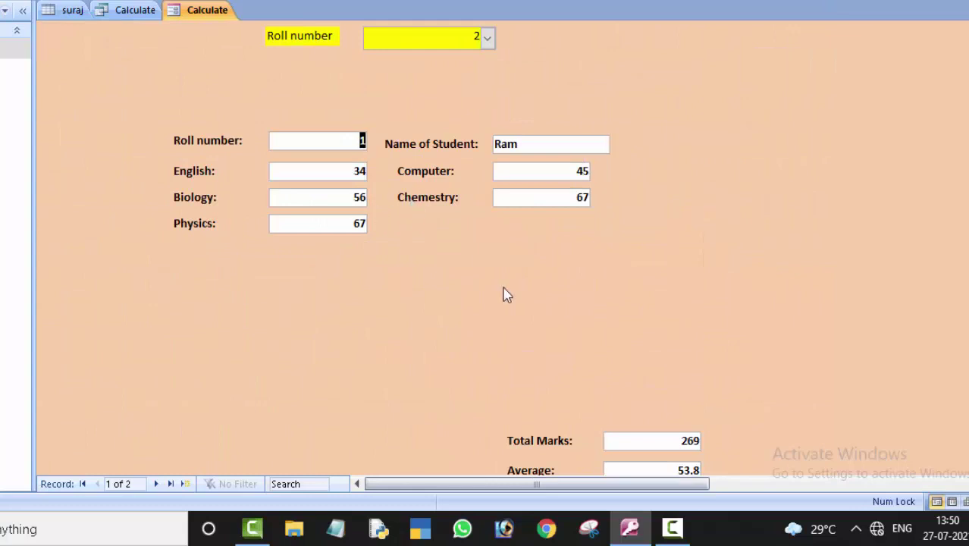